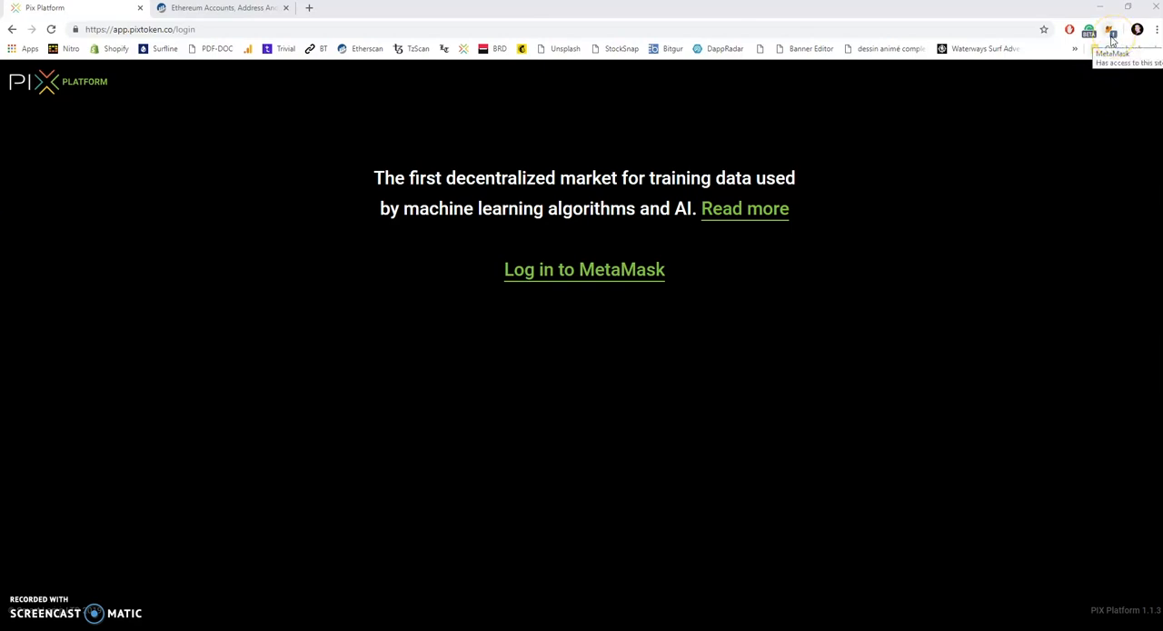
Step: Open MetaMask and unlock the wallet by entering the account password
click(1111, 32)
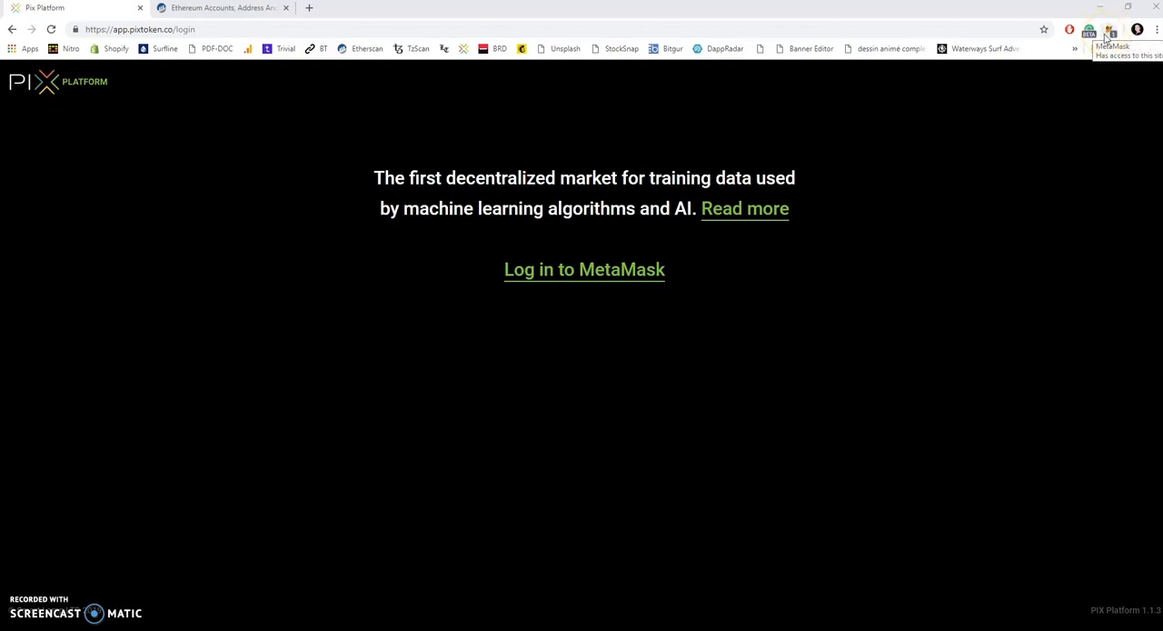
click(1108, 32)
click(1108, 33)
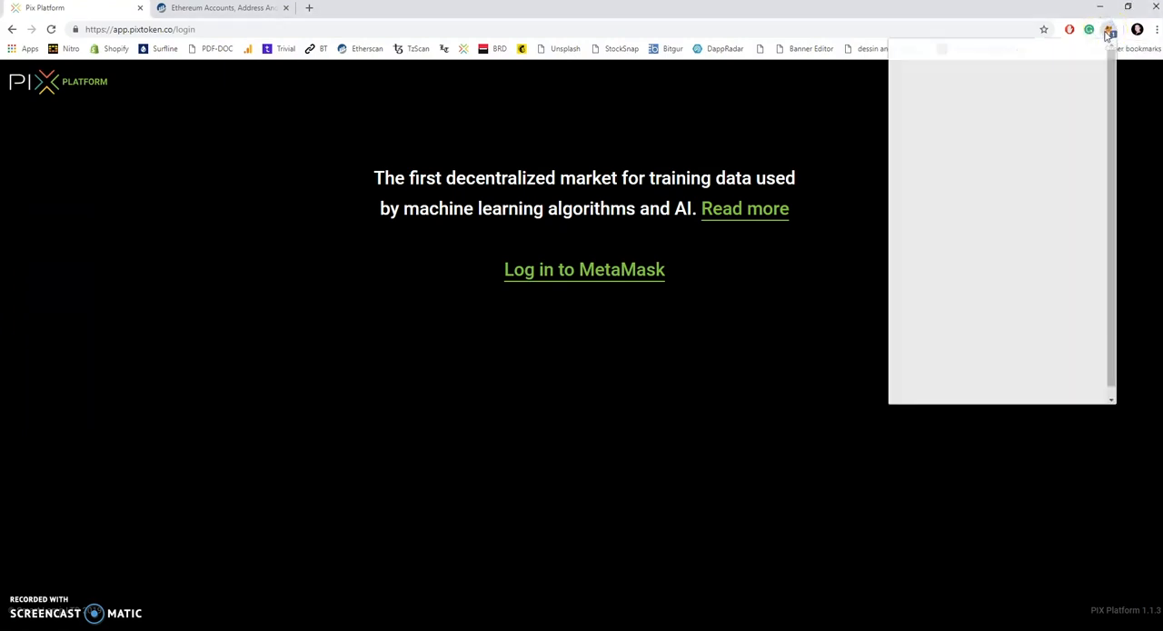
click(995, 238)
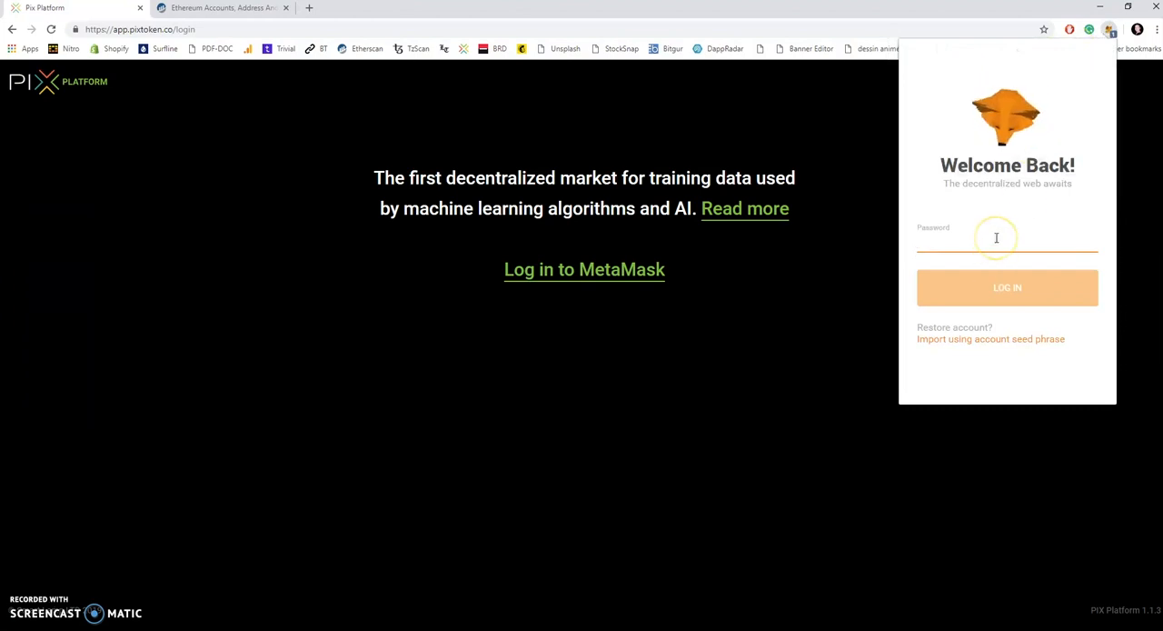
text(••••••••)
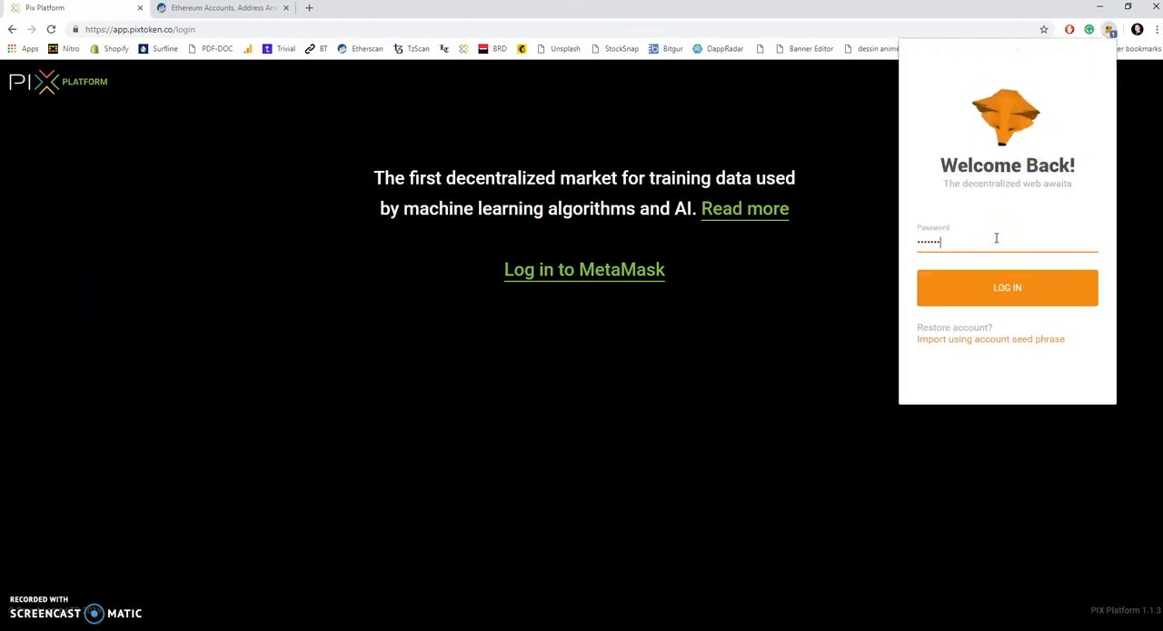
key(Return)
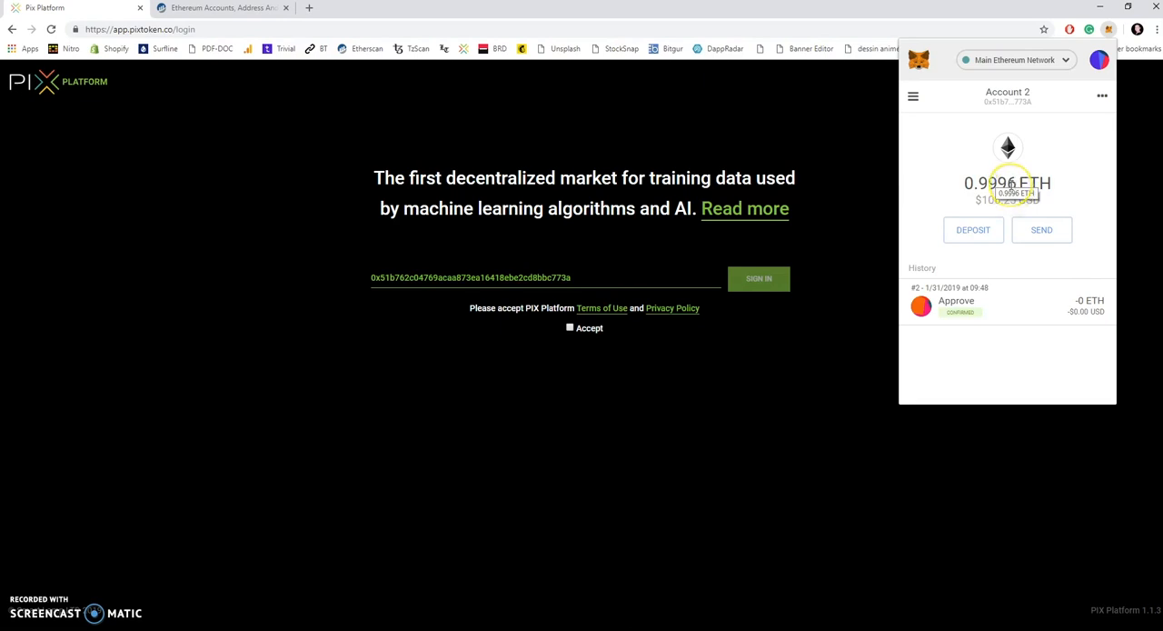
Step: Accept the PIX Platform terms, sign in with the wallet address and sign the MetaMask authentication request
click(570, 327)
click(770, 279)
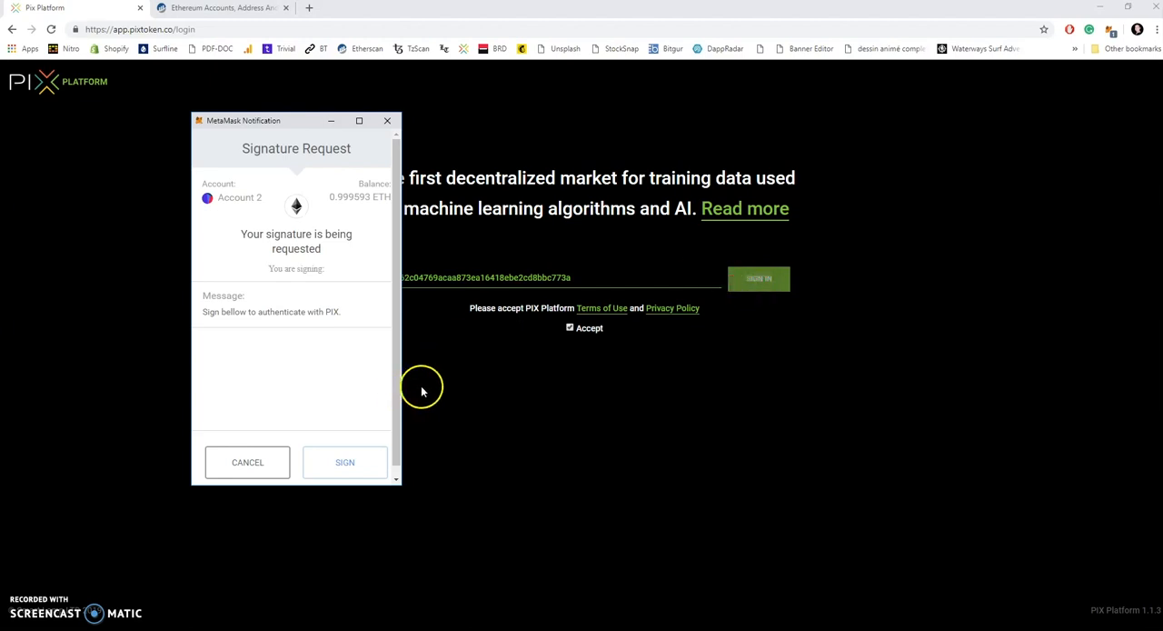
click(353, 462)
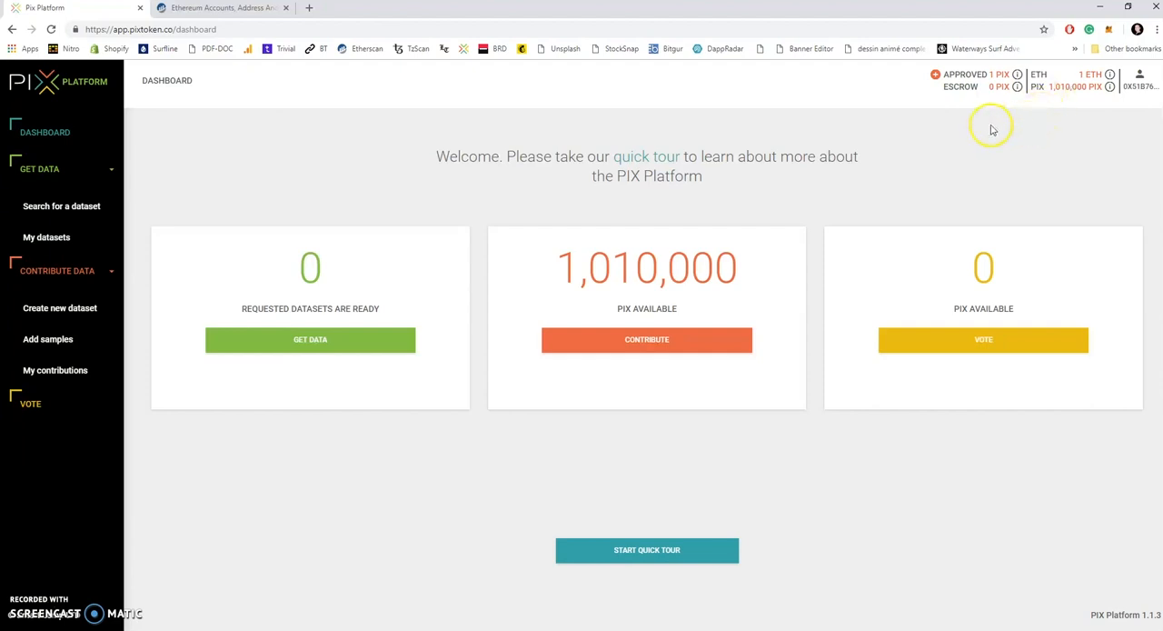
Step: Approve an amount of 100000 PIX for the platform and confirm the transaction in MetaMask
click(935, 73)
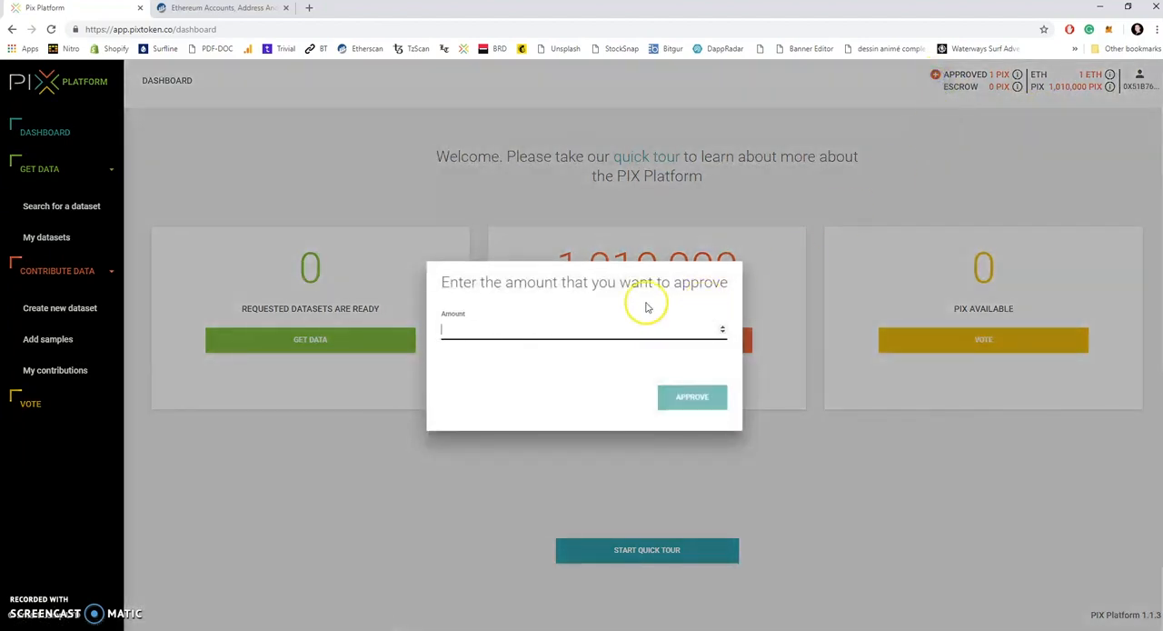
text(100000)
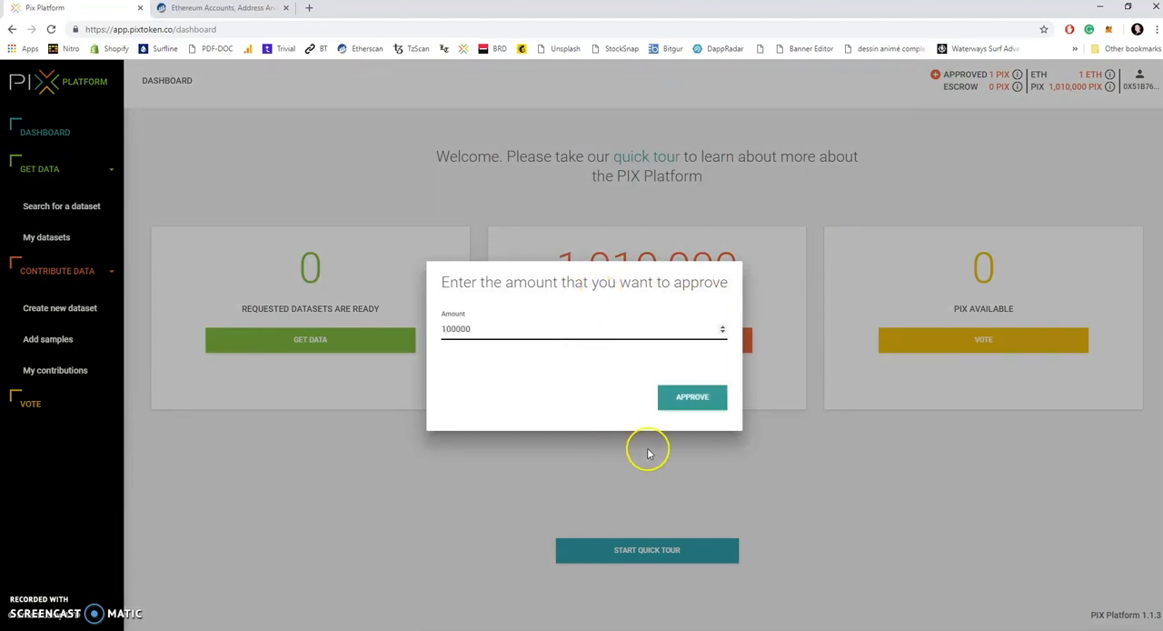
click(706, 400)
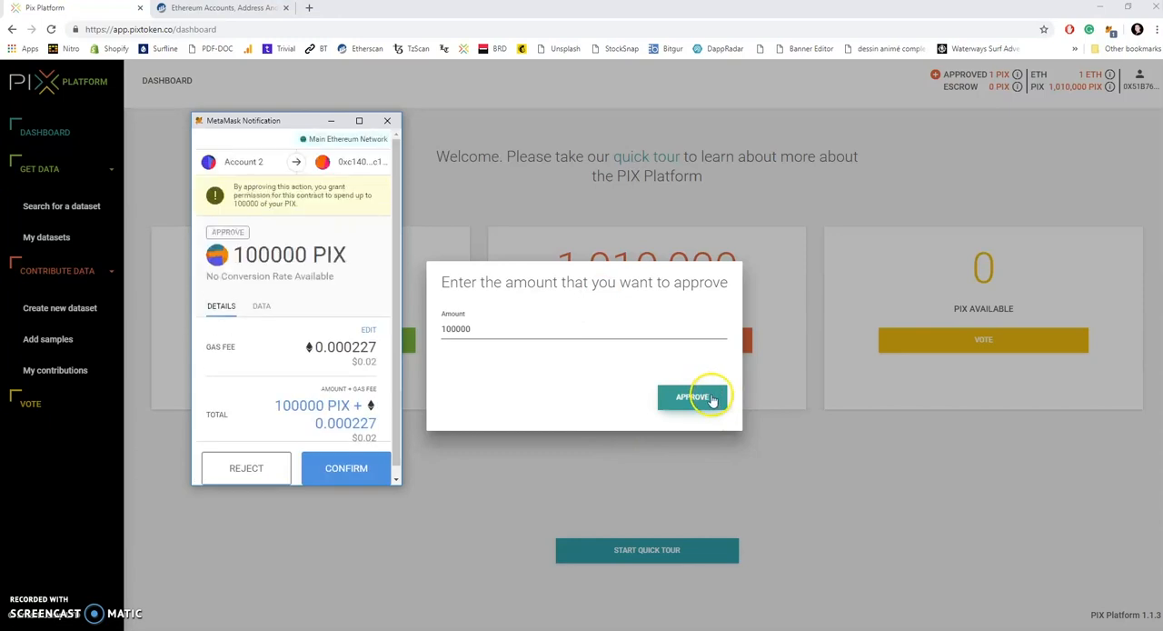
click(367, 469)
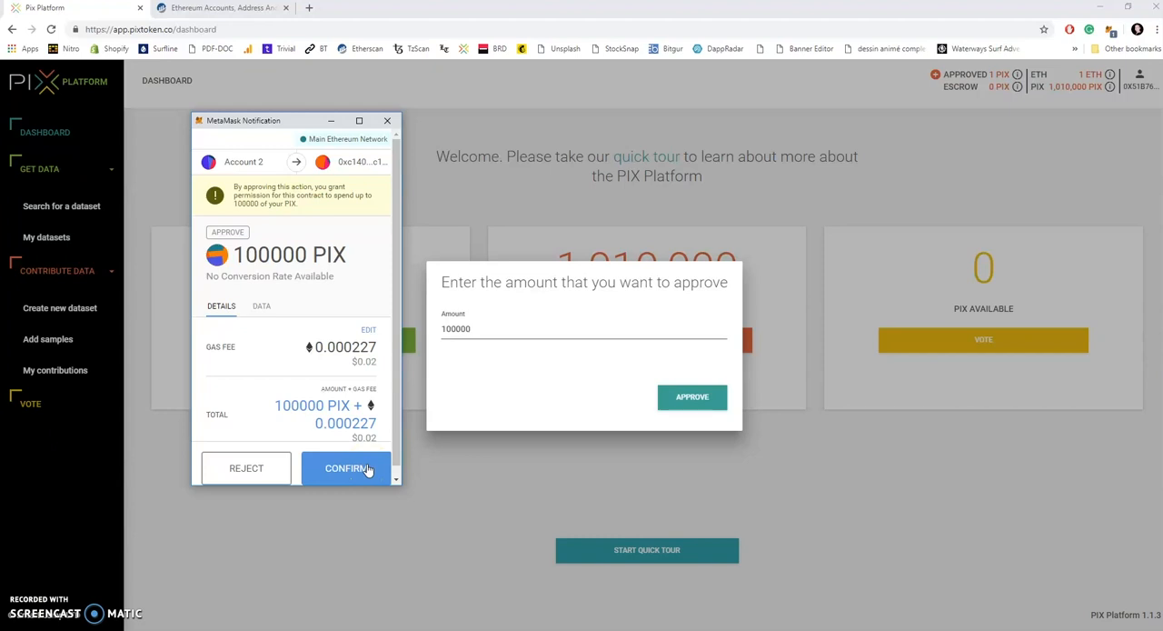
click(367, 469)
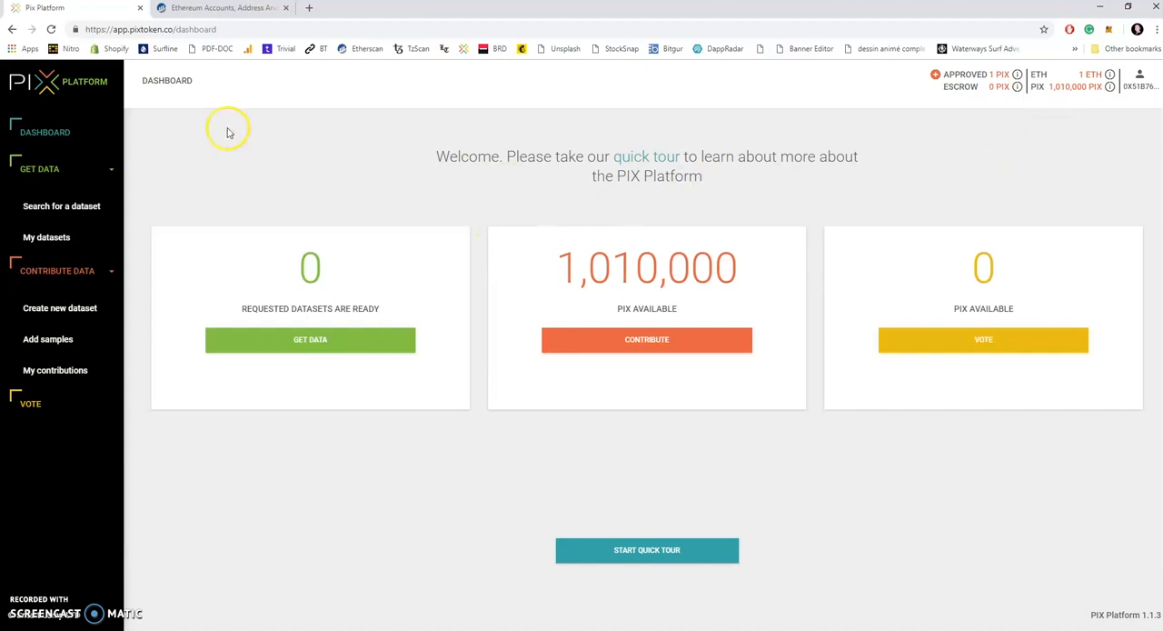
Step: Switch to Etherscan and refresh the wallet address page to check the transactions for the PIX approval
click(227, 8)
click(264, 217)
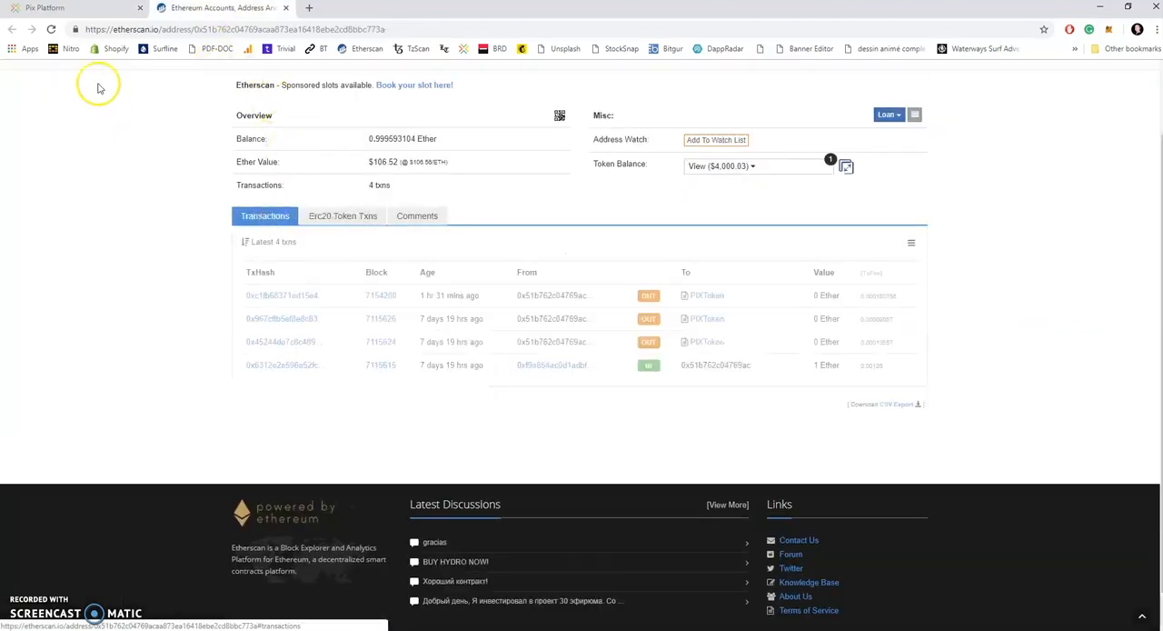
click(51, 29)
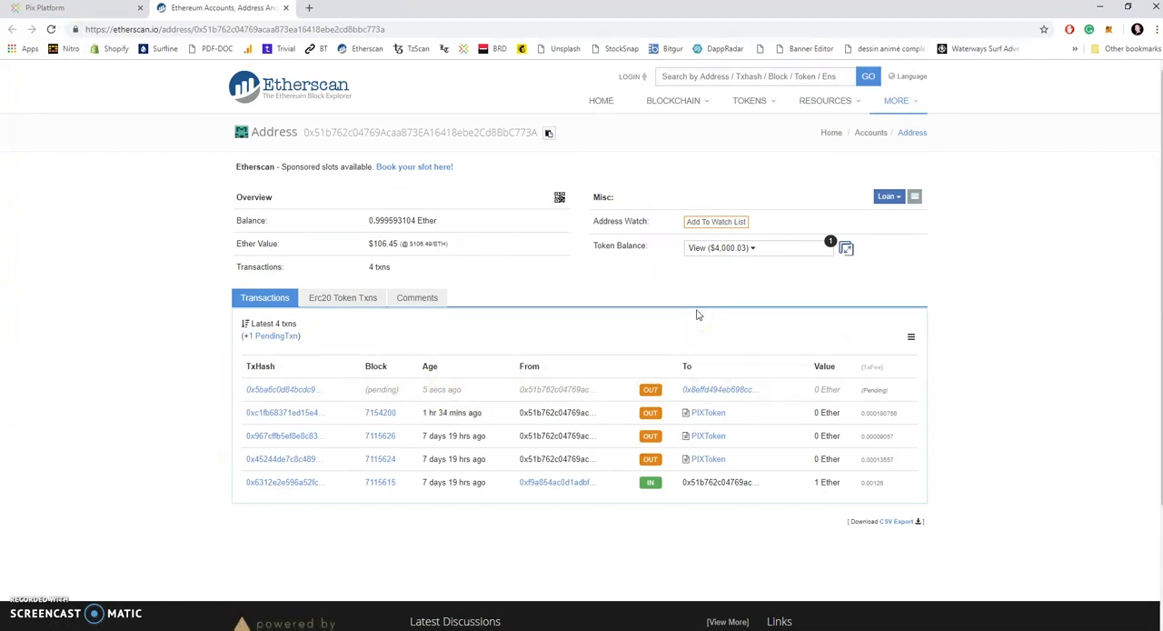
Step: Switch back to the PIX Platform and view the page for searching existing datasets
click(73, 9)
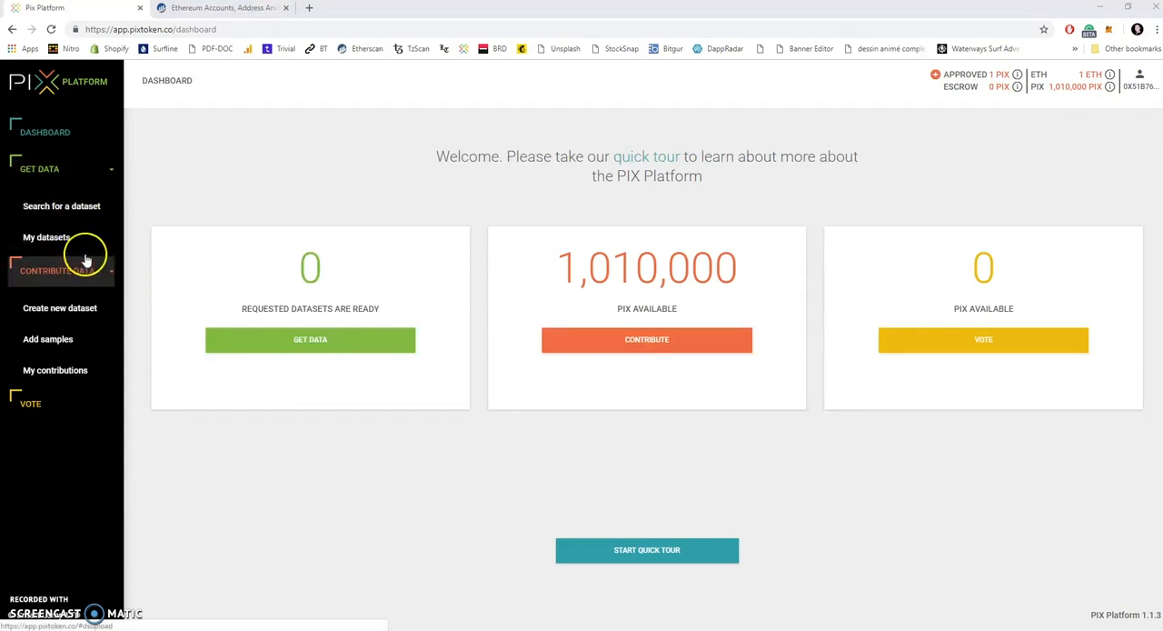
click(79, 179)
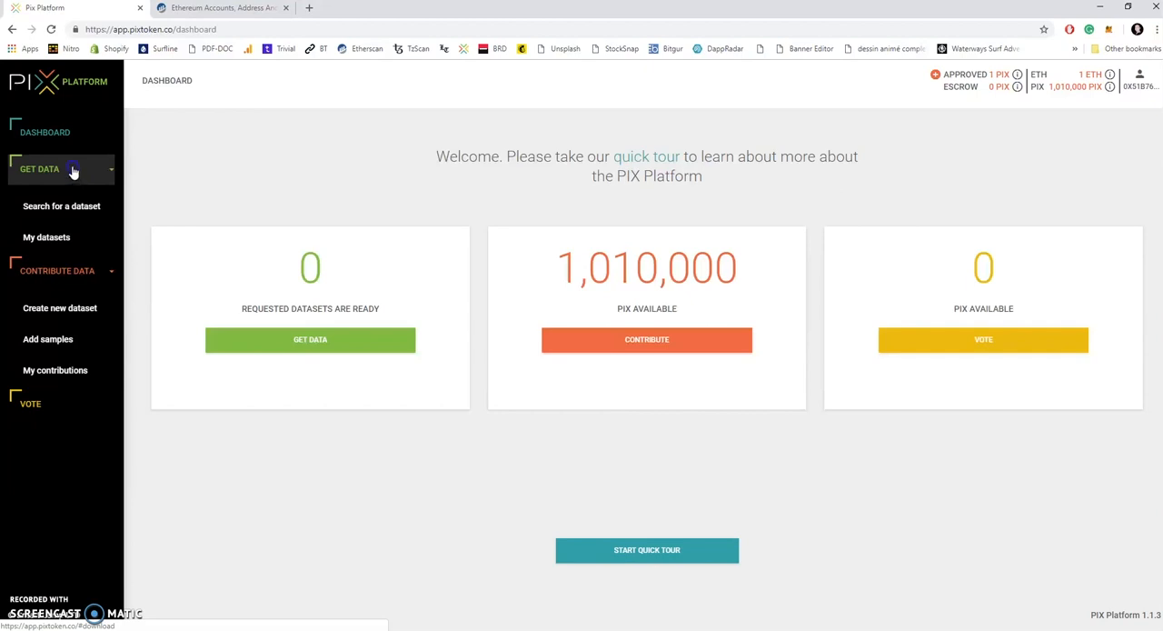
click(72, 171)
click(66, 178)
click(66, 207)
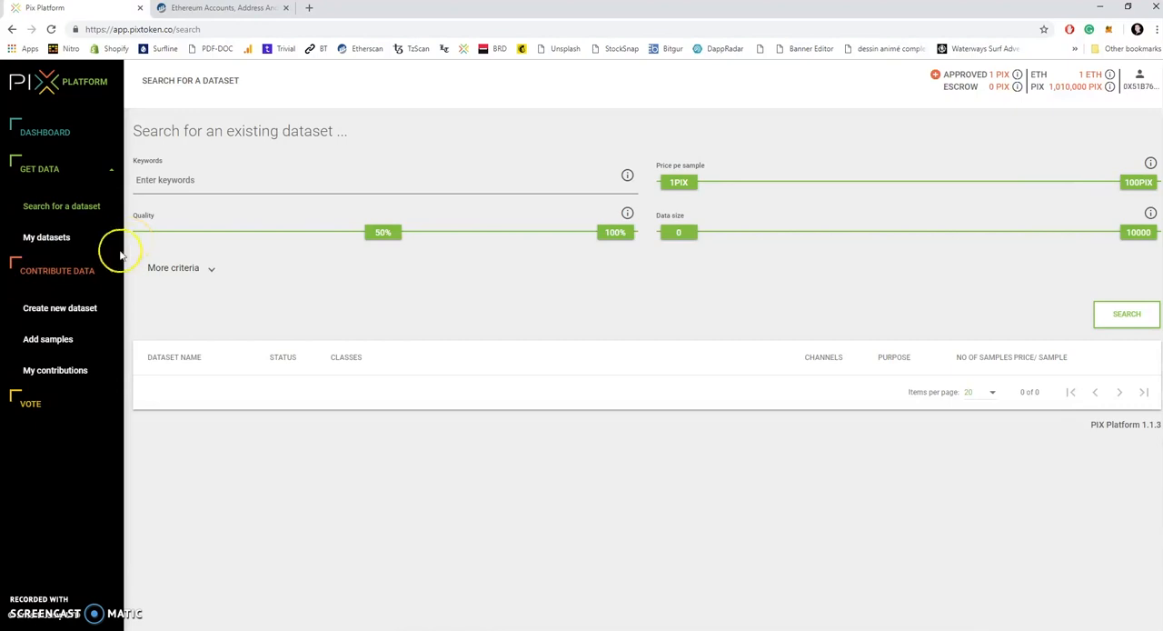
Step: Look through the data contribution pages for creating a dataset, adding samples and viewing own contributions
click(69, 270)
click(68, 271)
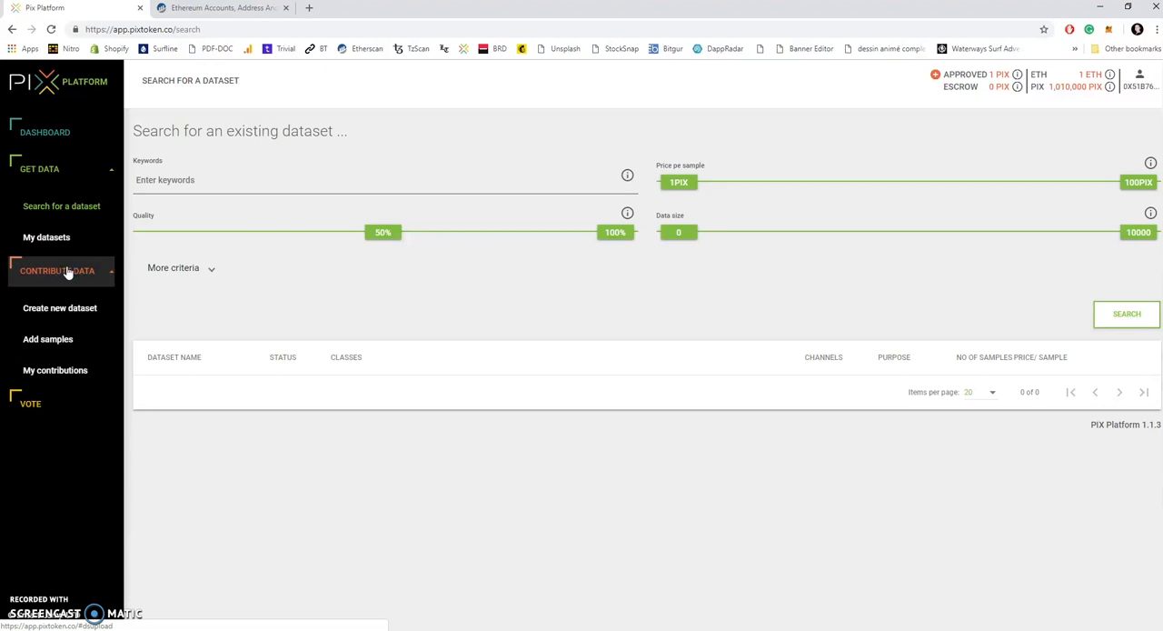
click(54, 307)
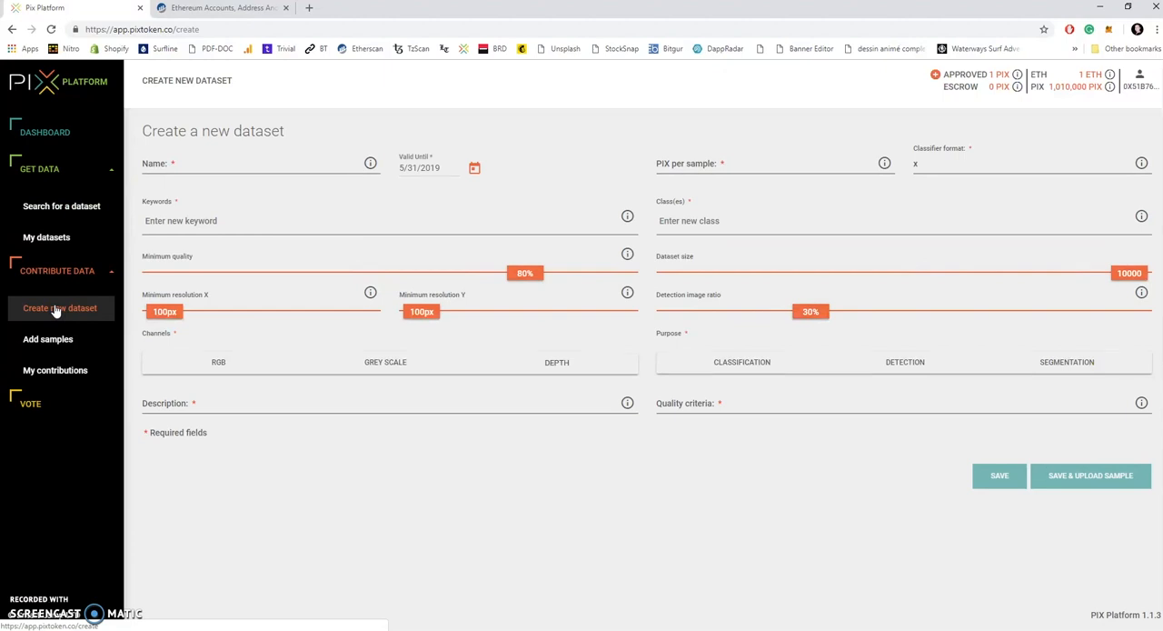
click(50, 341)
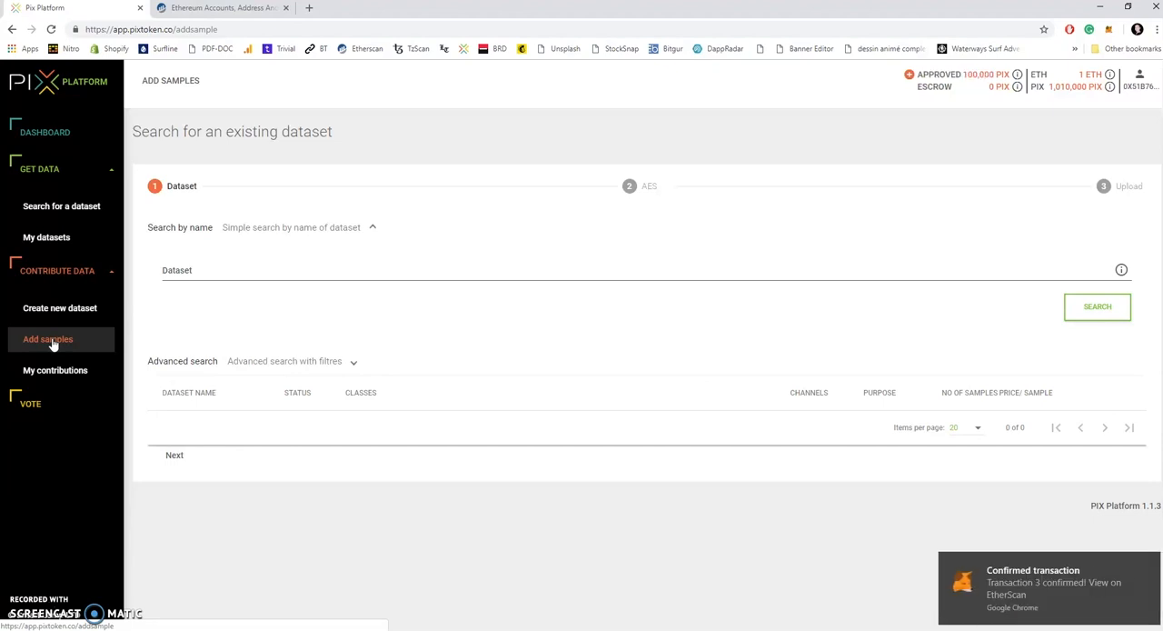
click(54, 371)
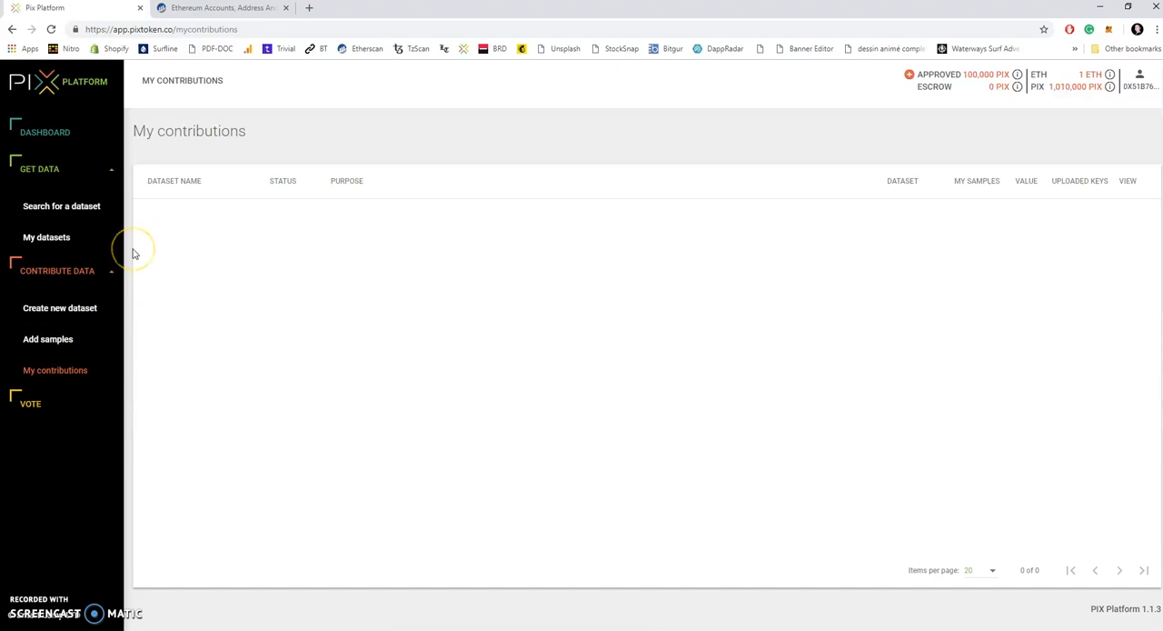
Step: Revisit the dataset search page and view the Vote page
click(67, 314)
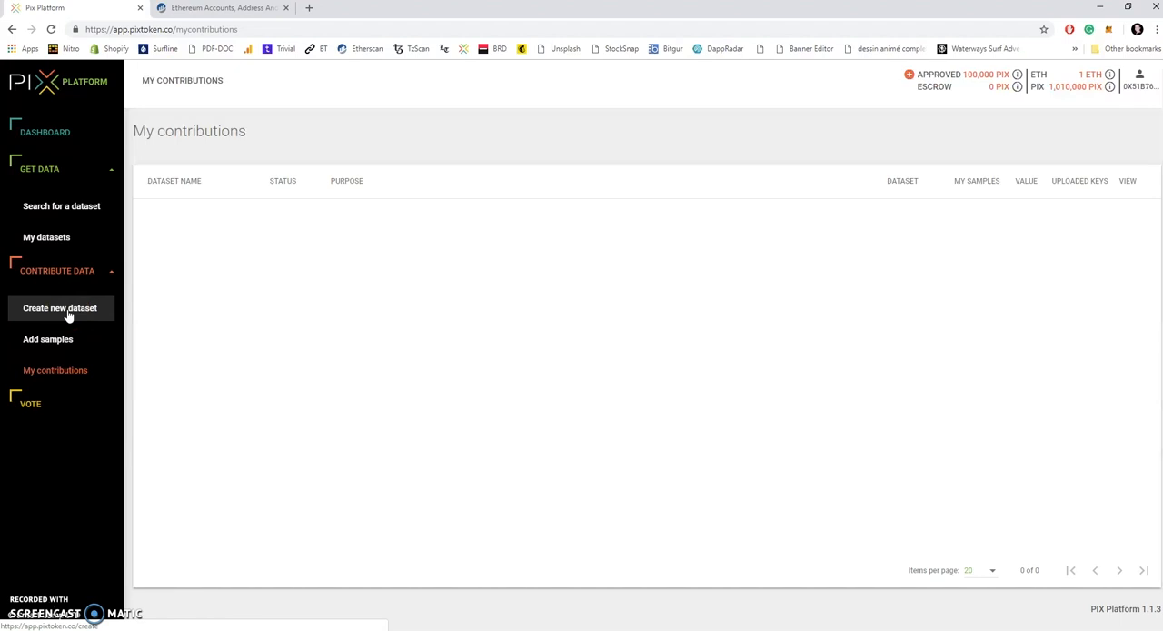
click(60, 342)
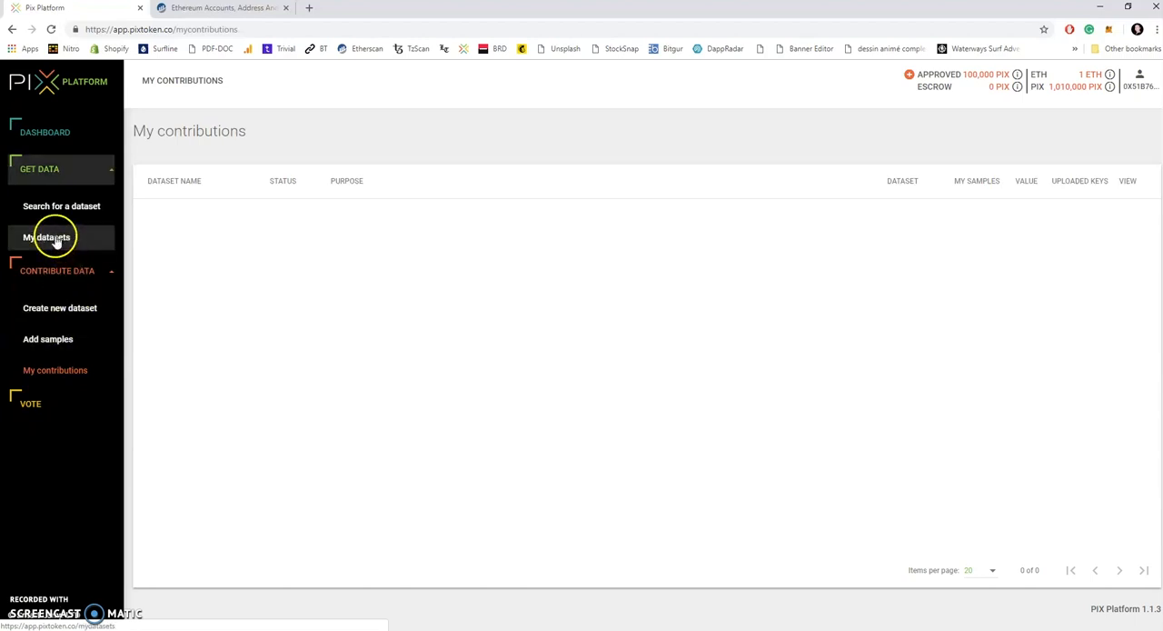
click(64, 207)
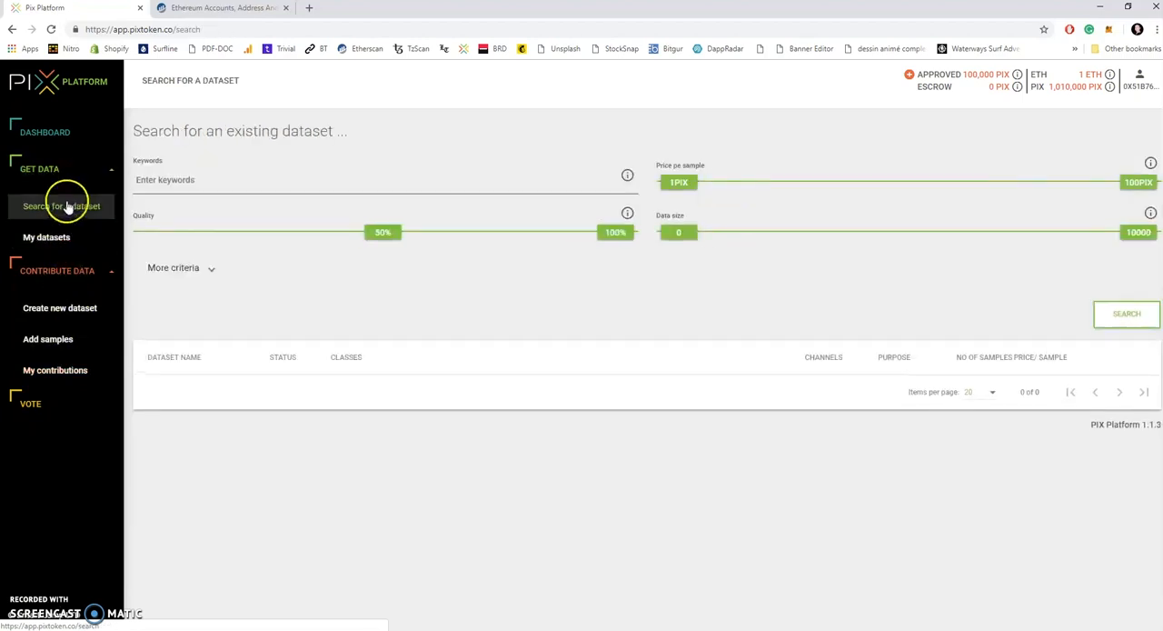
click(57, 403)
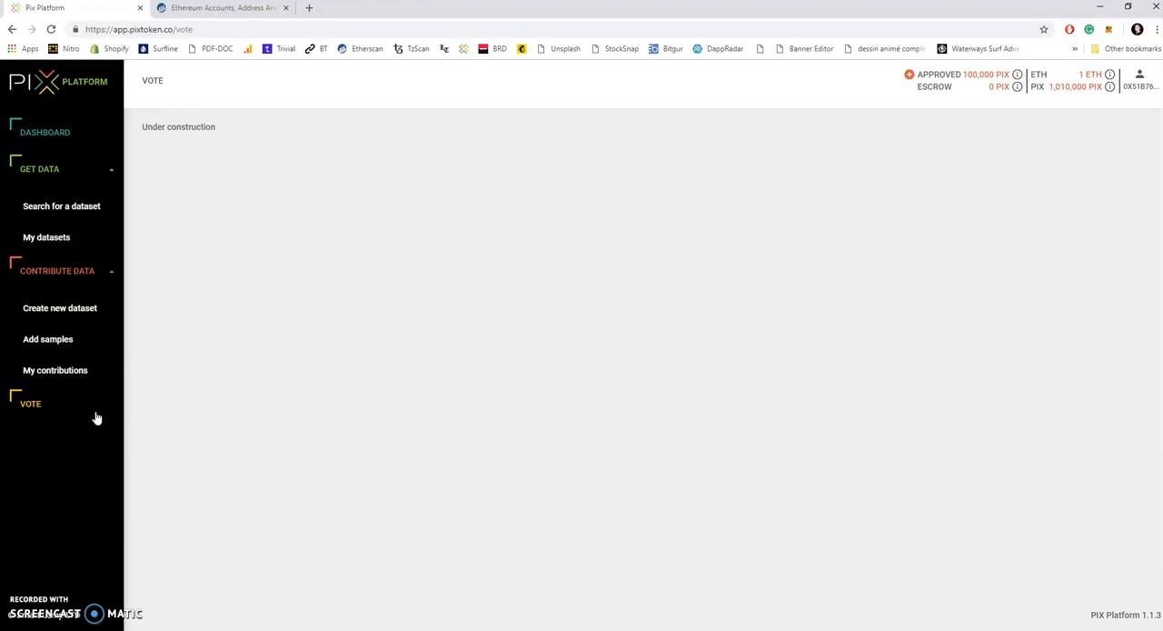
Step: Start a new dataset and name it Hands
click(75, 309)
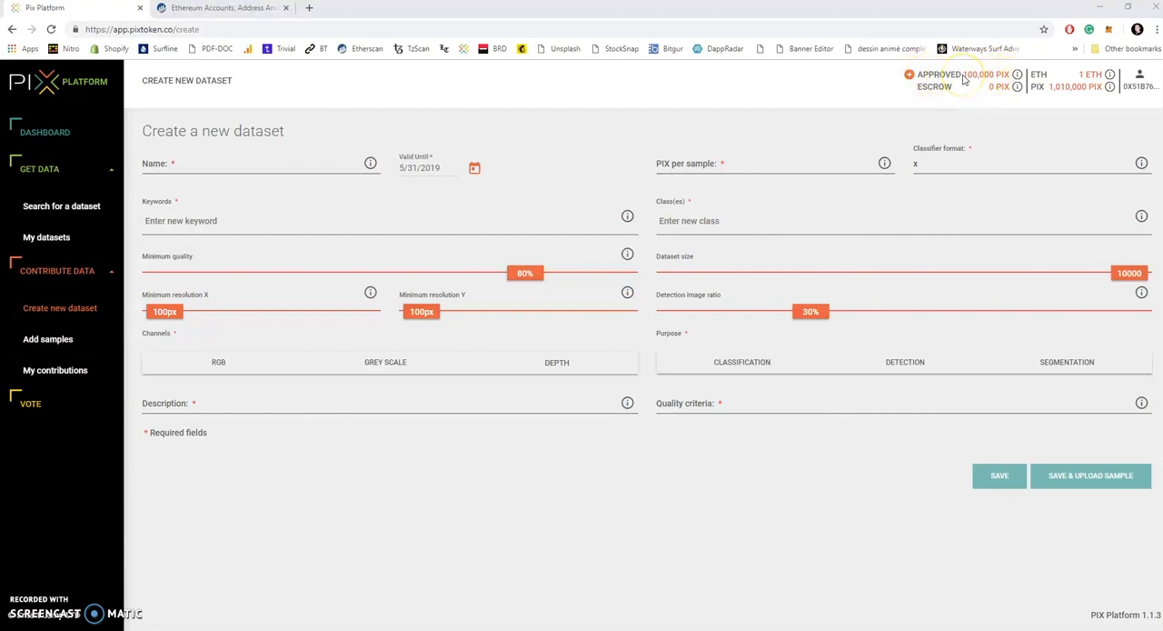
click(181, 165)
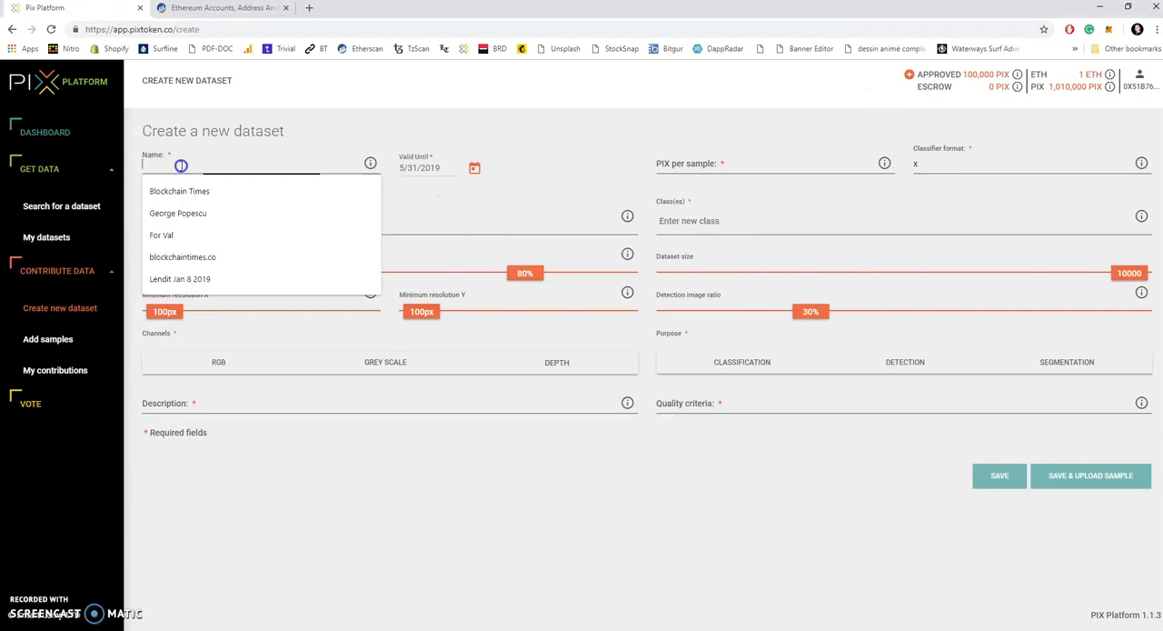
text(Hands)
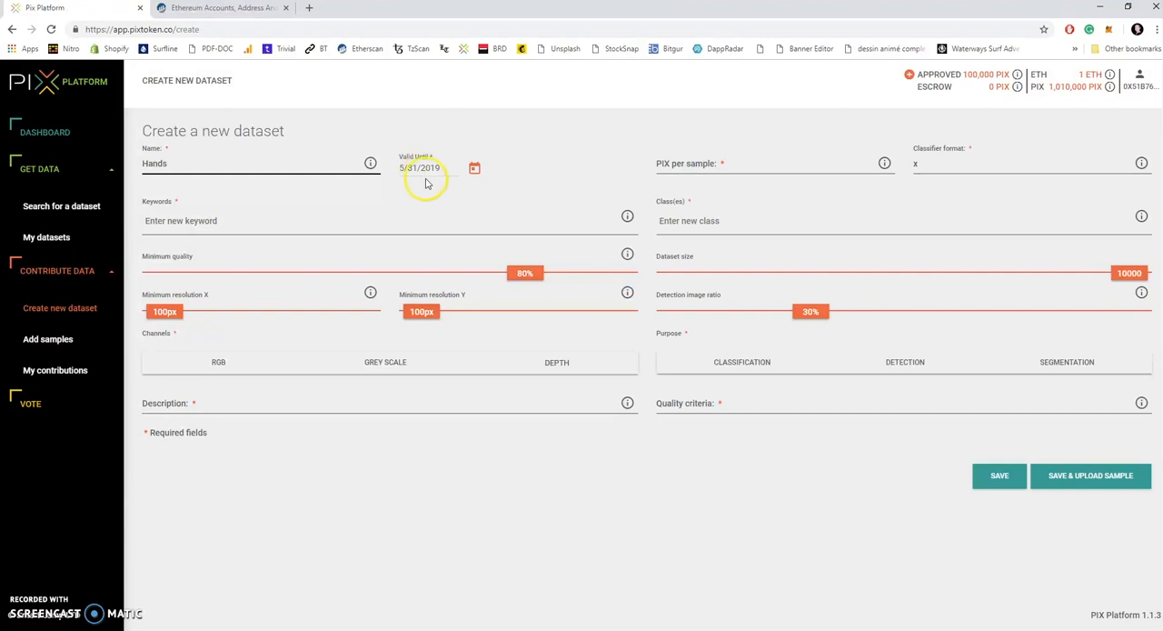
Step: Add the keywords "hand" and "hands" to the dataset
click(268, 224)
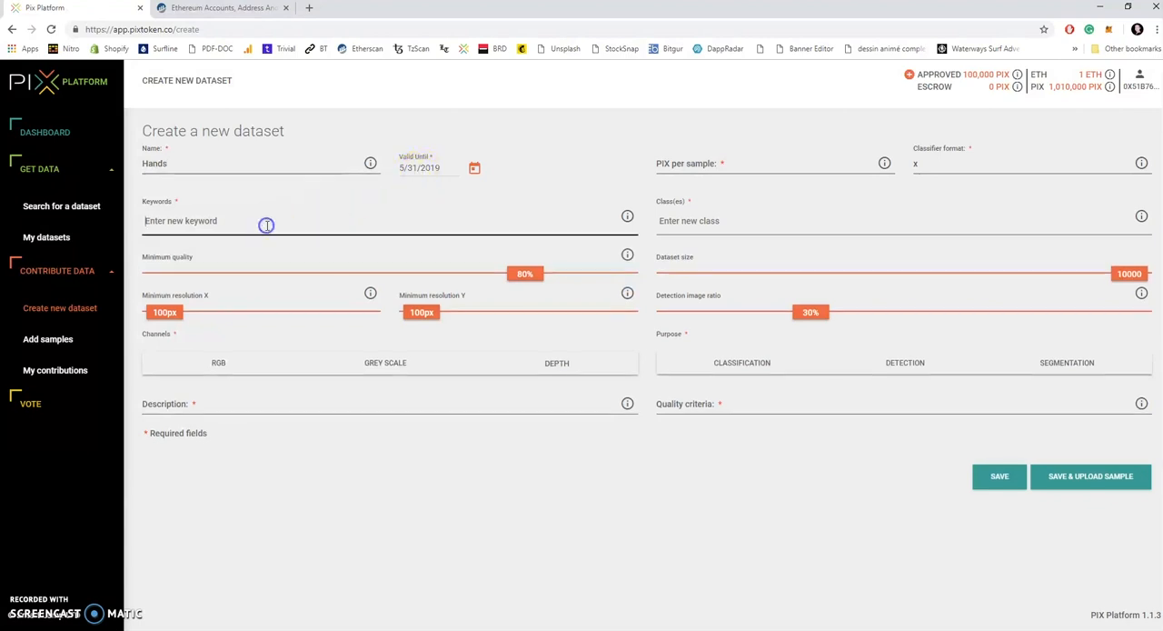
text(hand)
key(Return)
text(hands)
key(Return)
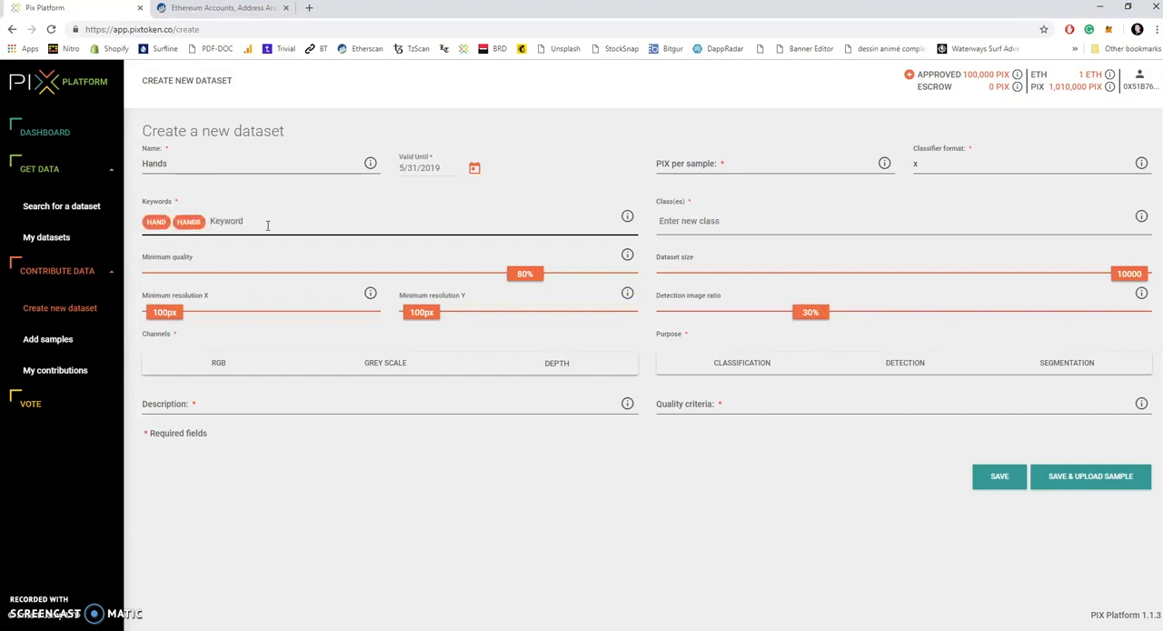
click(276, 228)
Step: Set the minimum X and Y resolutions to 250px each and choose RGB as the channel
click(180, 312)
drag(180, 315, 185, 315)
click(428, 316)
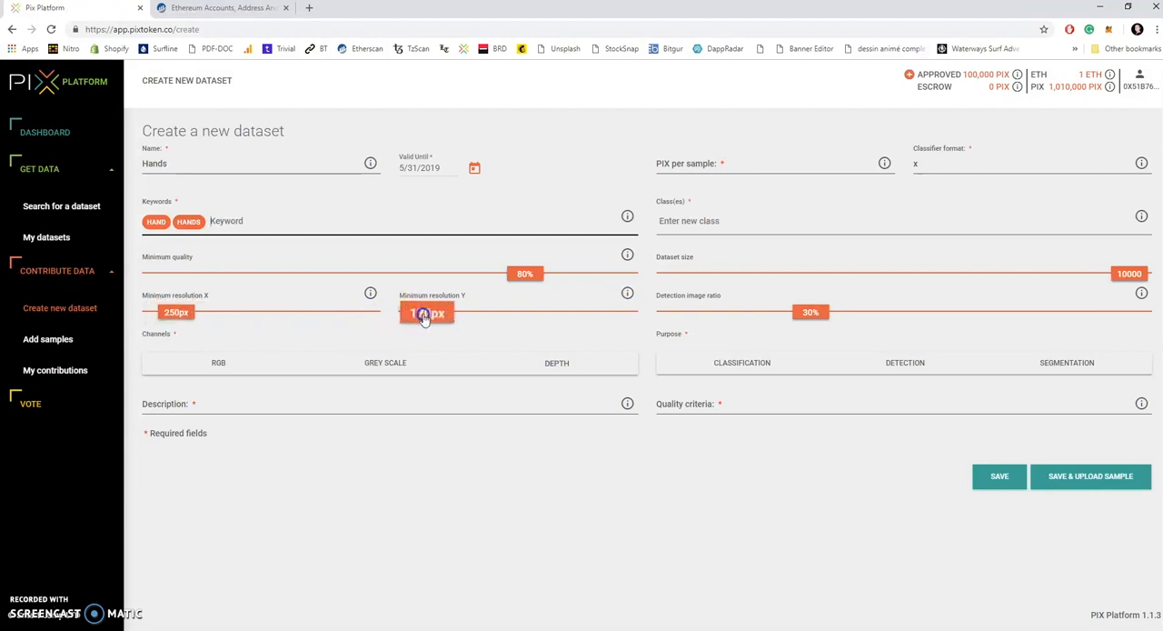
drag(428, 316, 433, 315)
click(321, 343)
click(217, 364)
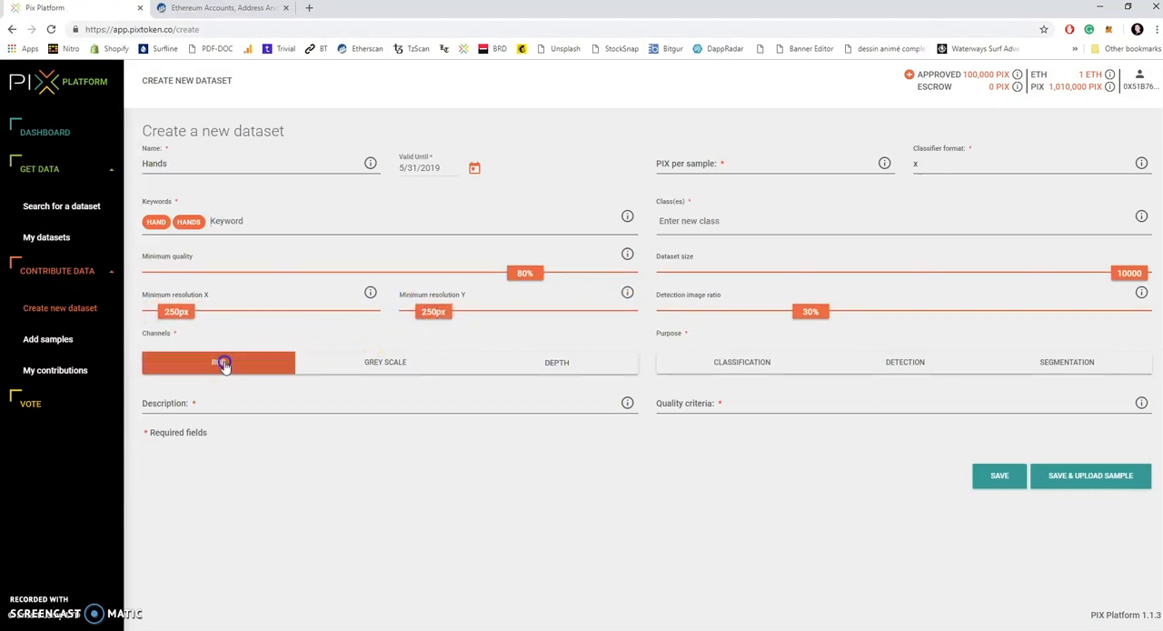
Step: Enter the dataset description "pictures of hands, palm down only"
click(243, 410)
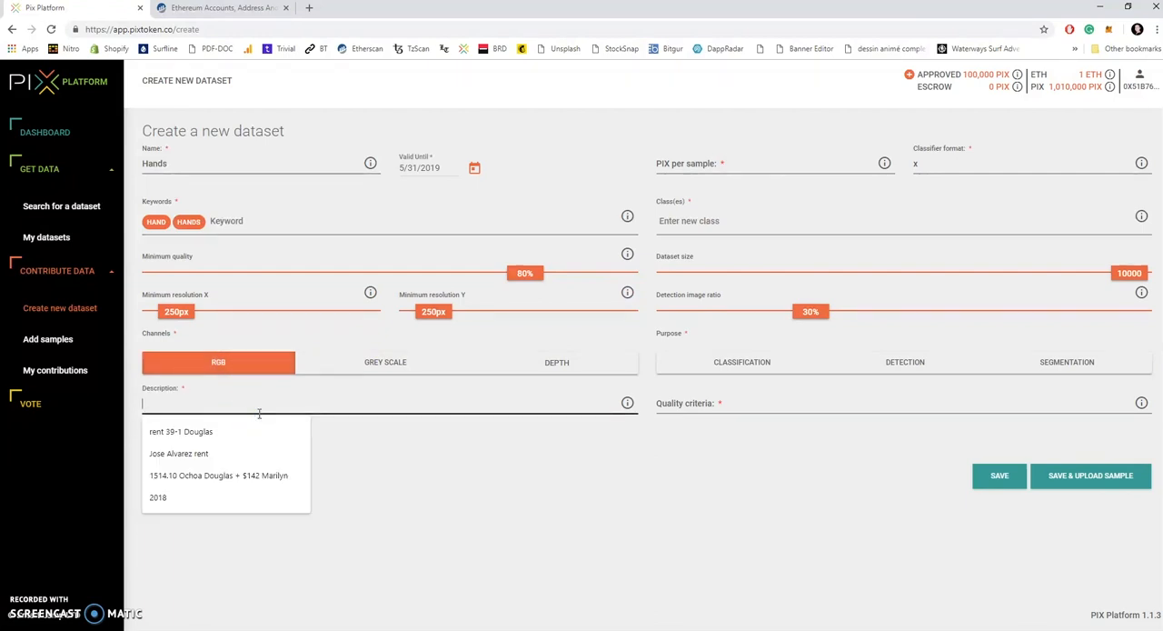
text(pictures of han)
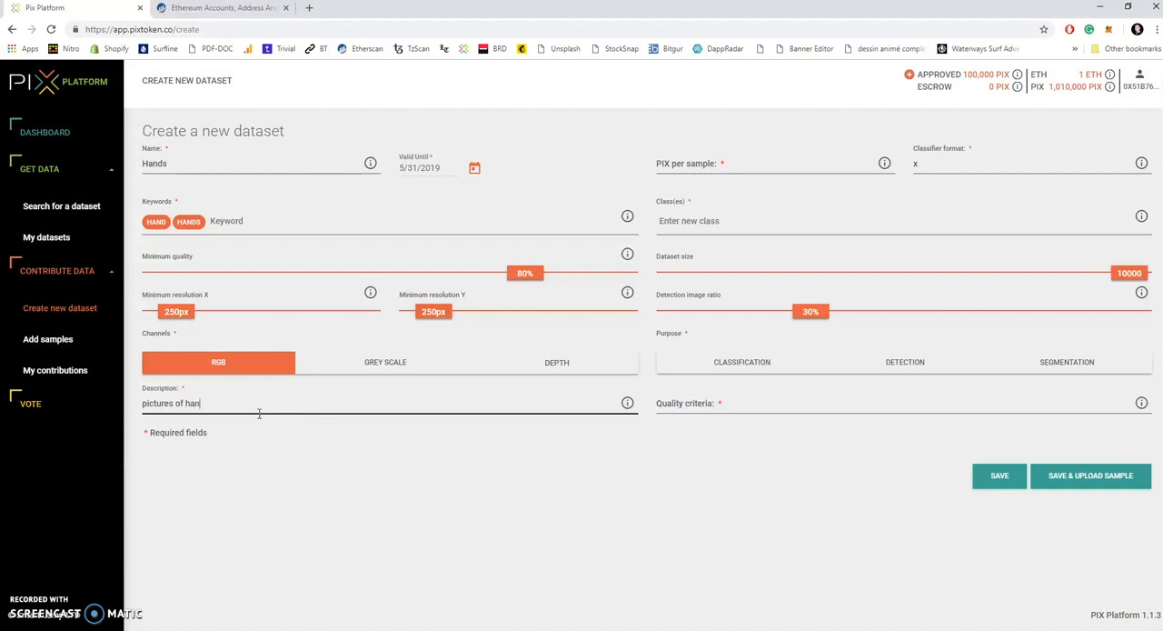
text(ds, palm down only)
Step: Set the dataset's PIX per sample to 20
click(756, 164)
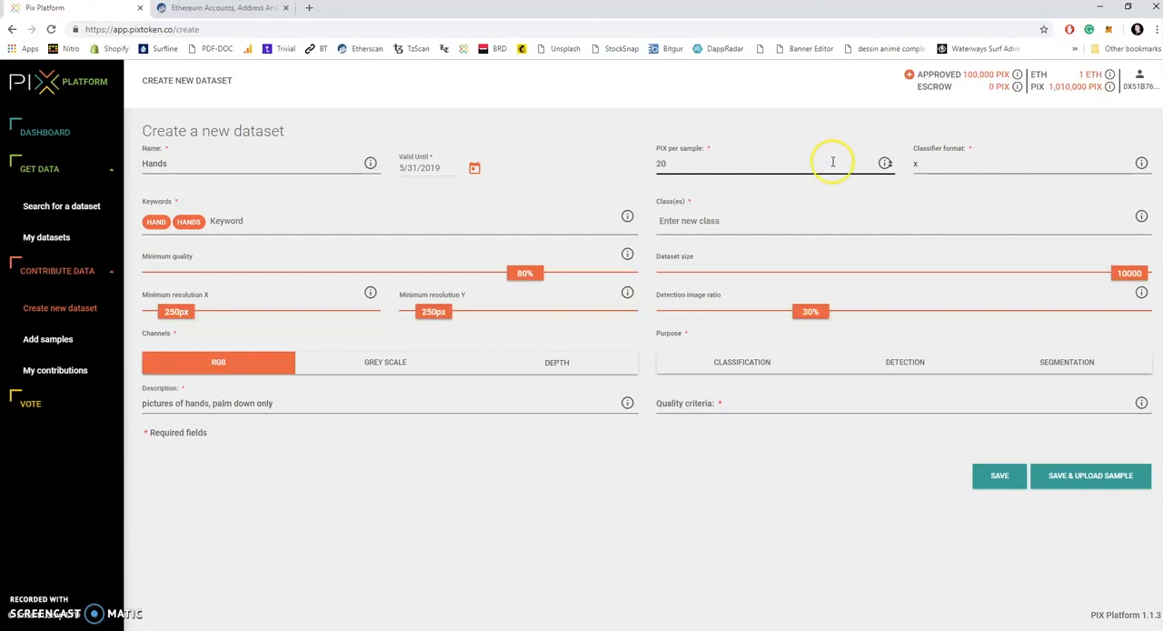
Step: Set the classifier format to x.x and add the classes index.finger, index.joint, thumb.finger and thumb.joint
click(960, 168)
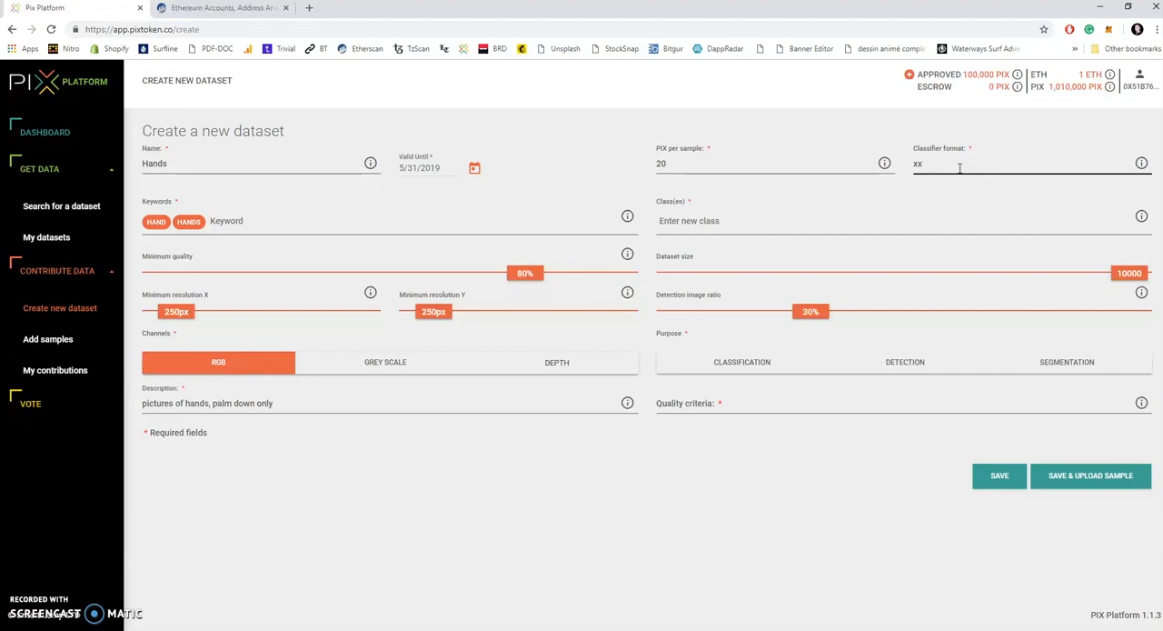
text(.x)
click(786, 224)
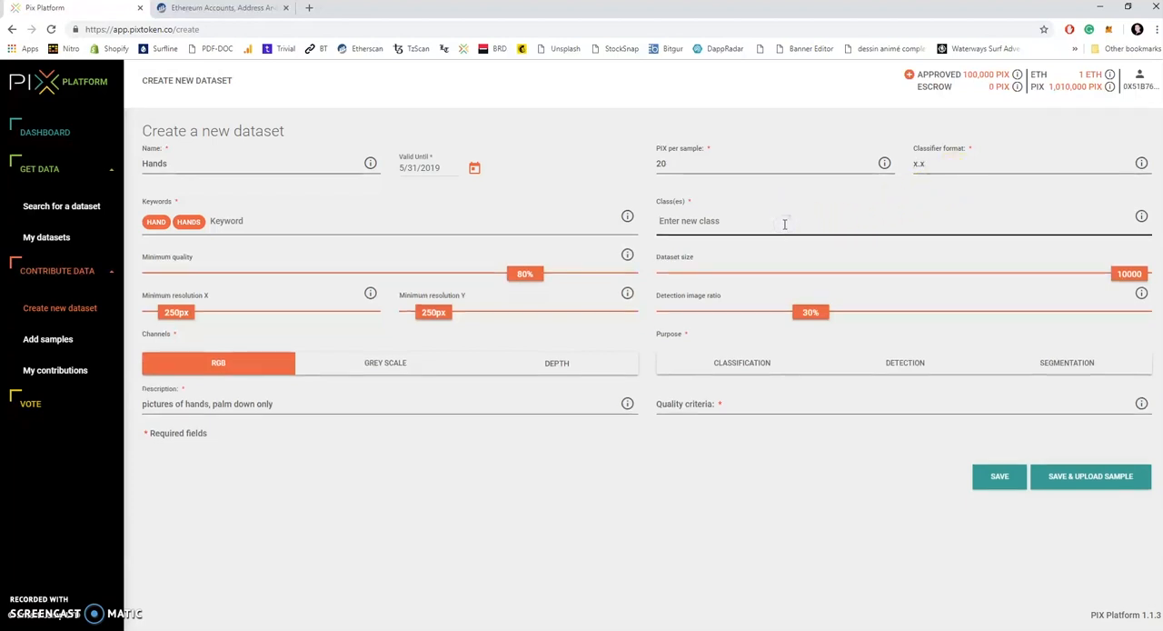
text(index.finger)
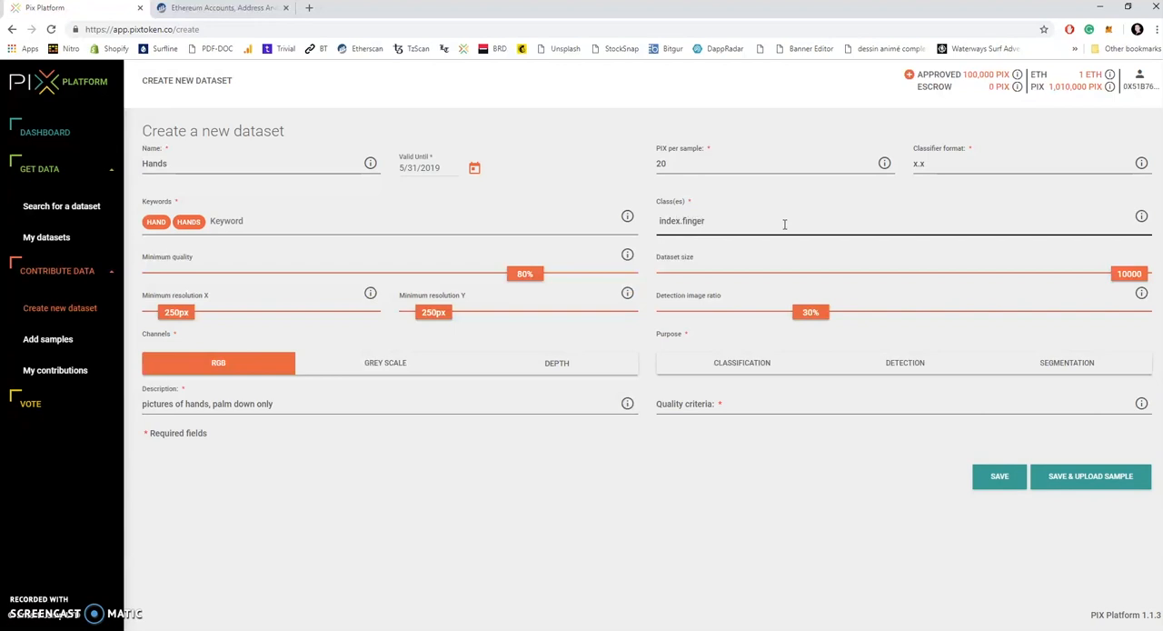
key(Return)
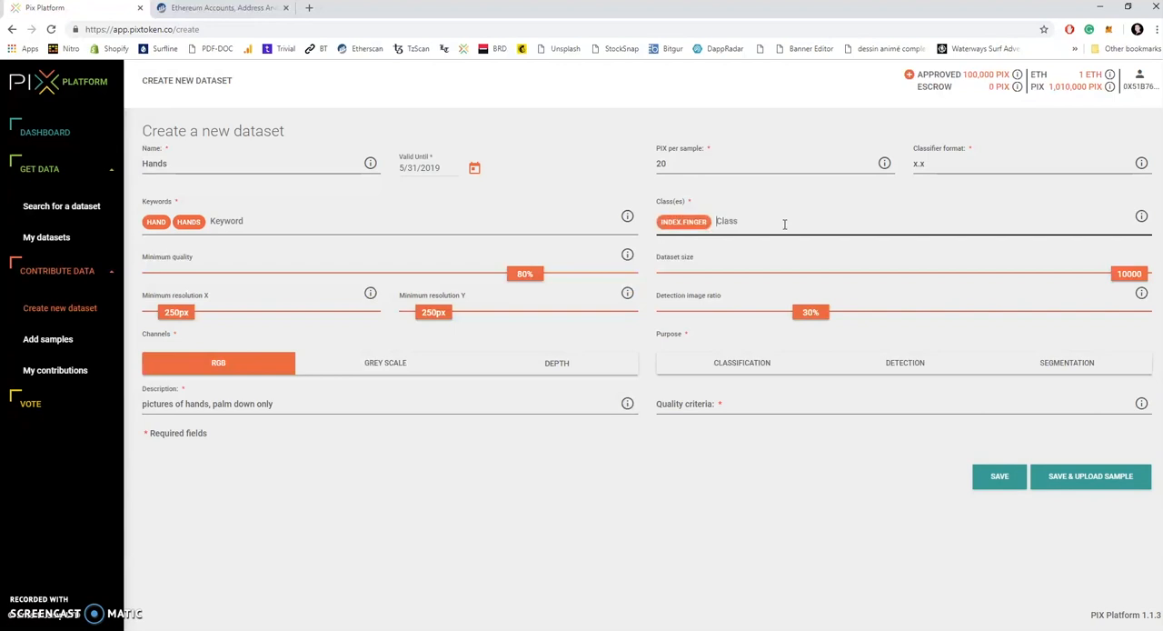
text(index.joint)
key(Return)
text(thumb)
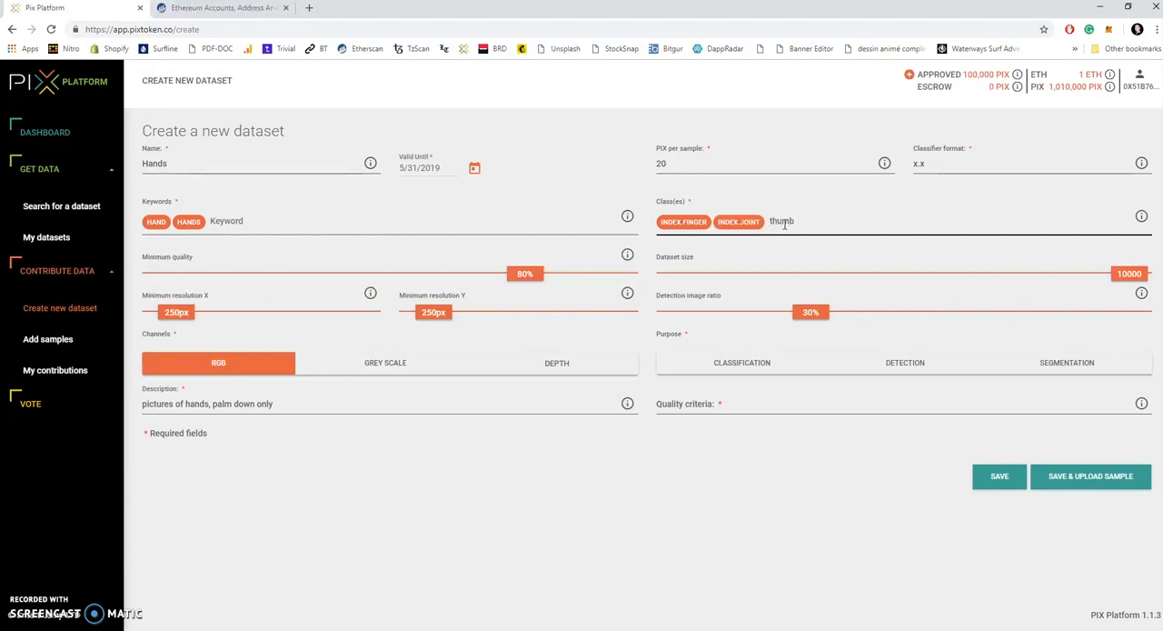
key(Return)
text(thumb.joint)
key(Return)
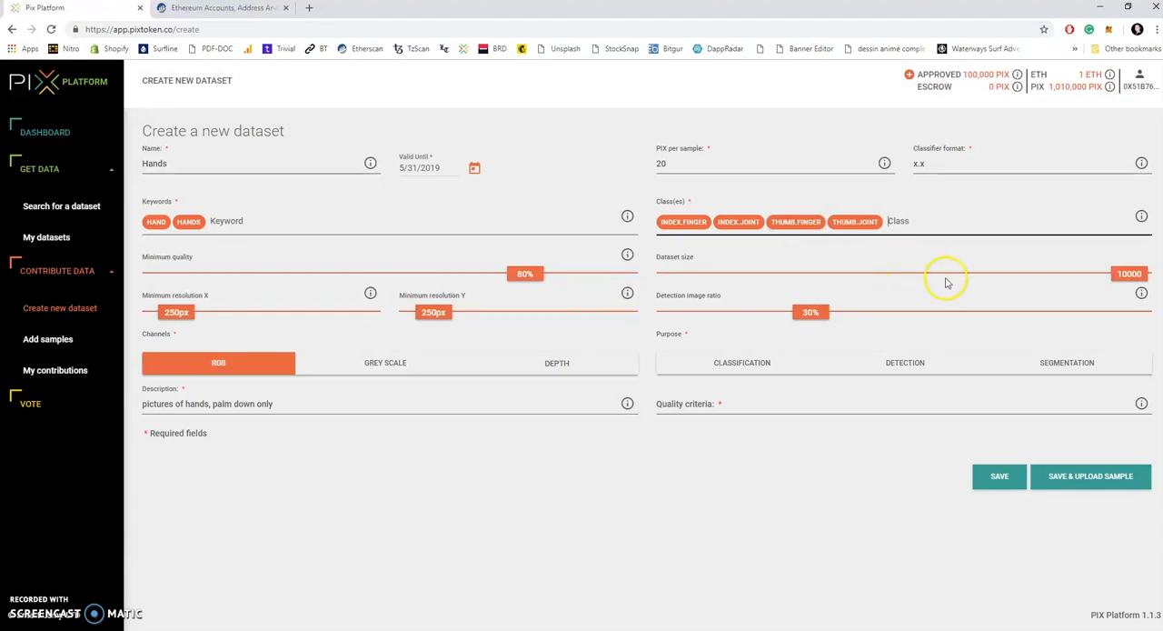
Step: Set the dataset size to 1100 and the detection image ratio to 10%
drag(1136, 278, 727, 284)
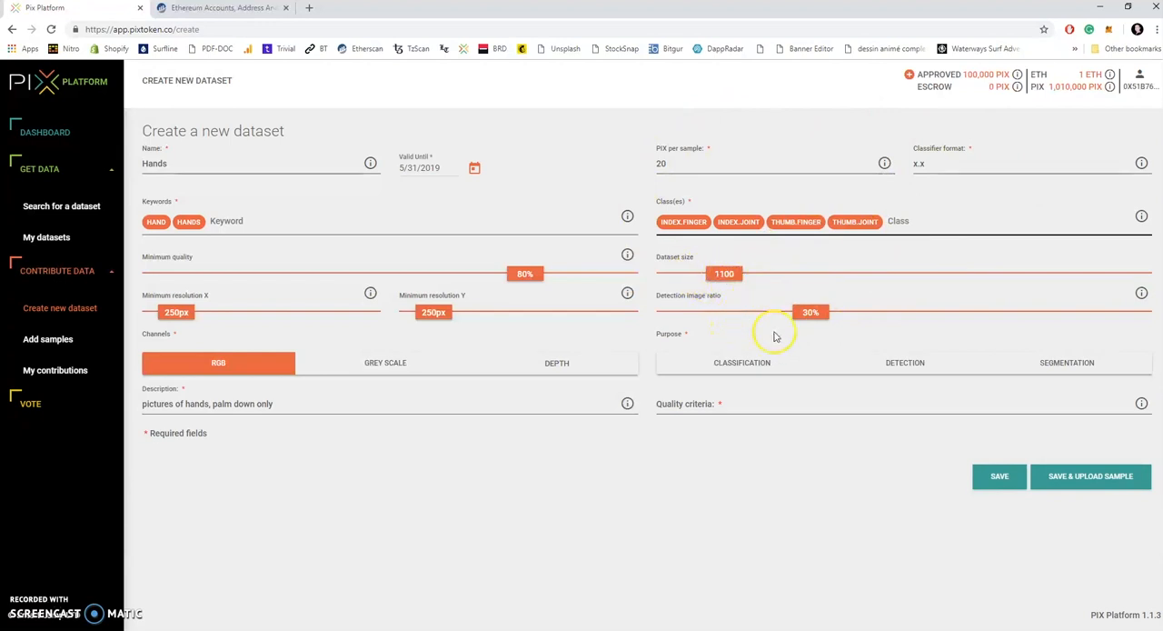
click(811, 314)
drag(814, 315, 731, 320)
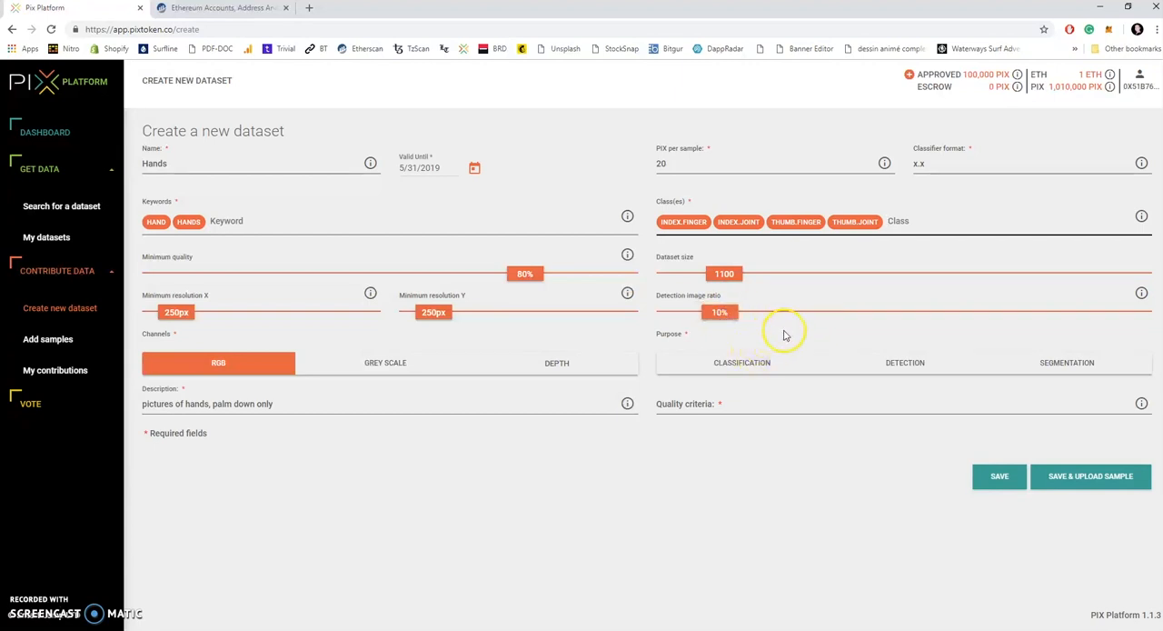
Step: Choose Detection as the purpose and enter the quality criteria "clearly see a hand in the picture from the top"
click(908, 370)
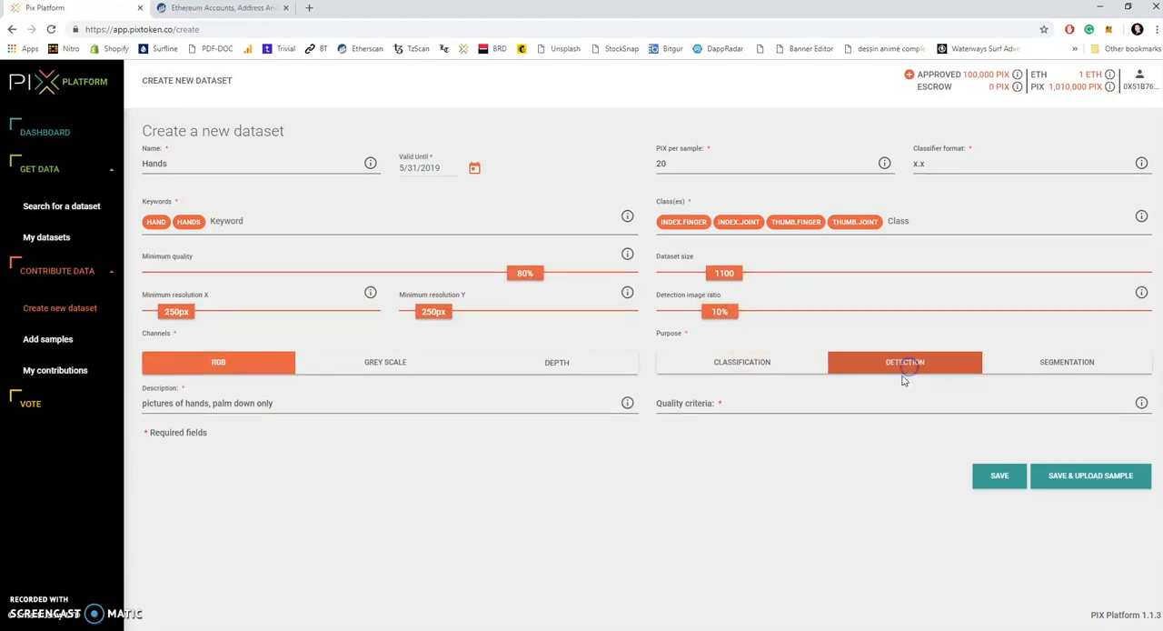
click(853, 402)
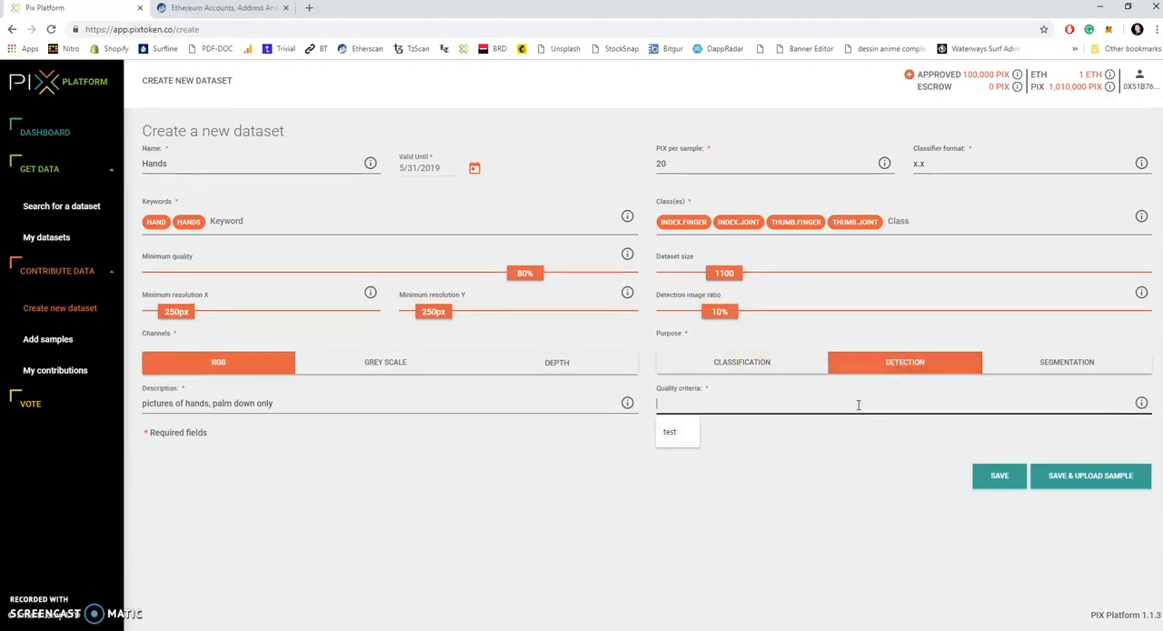
text(clearly see a hand in the pic)
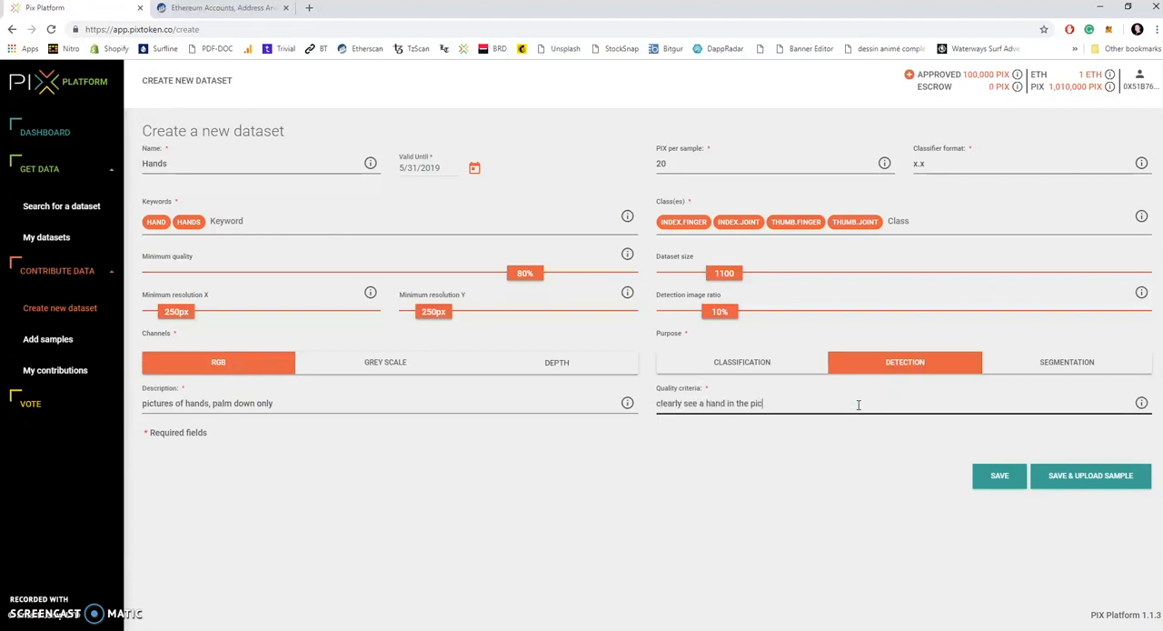
text(ture from the top)
Step: Save the dataset for sample upload and agree to continue with the chosen detection ratio
click(1087, 475)
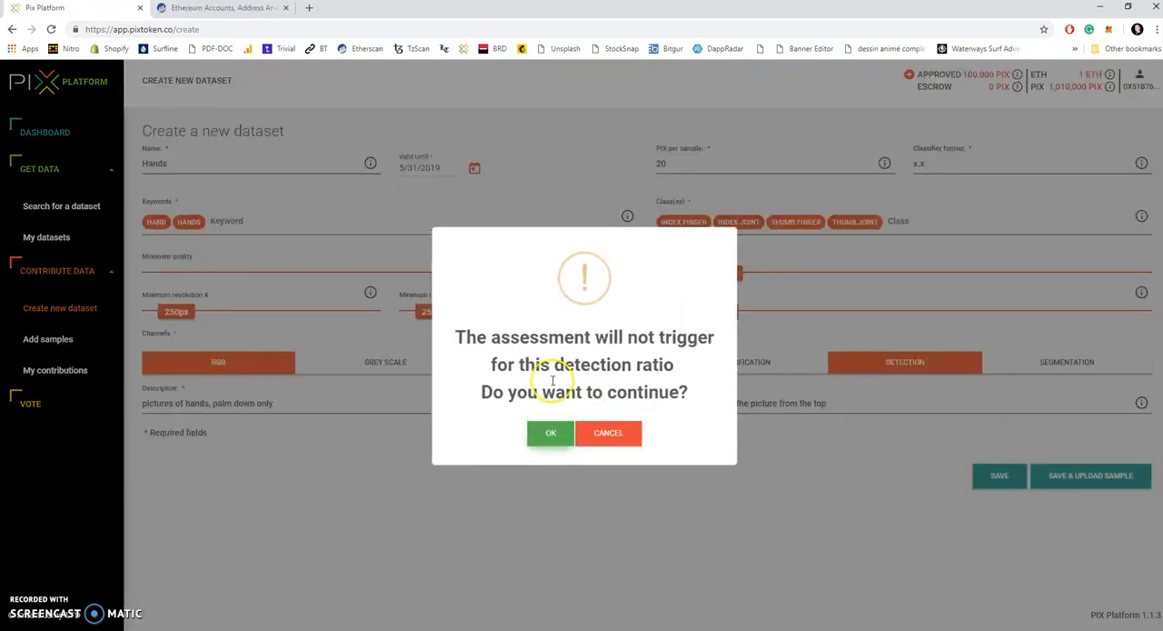
click(550, 433)
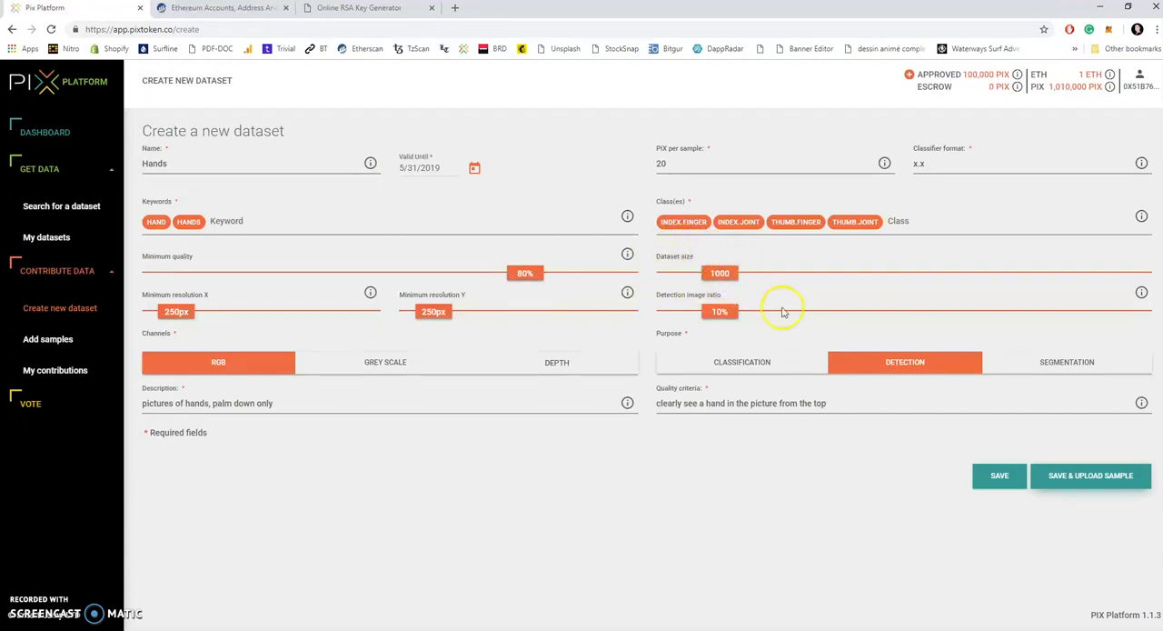
click(1089, 481)
click(550, 433)
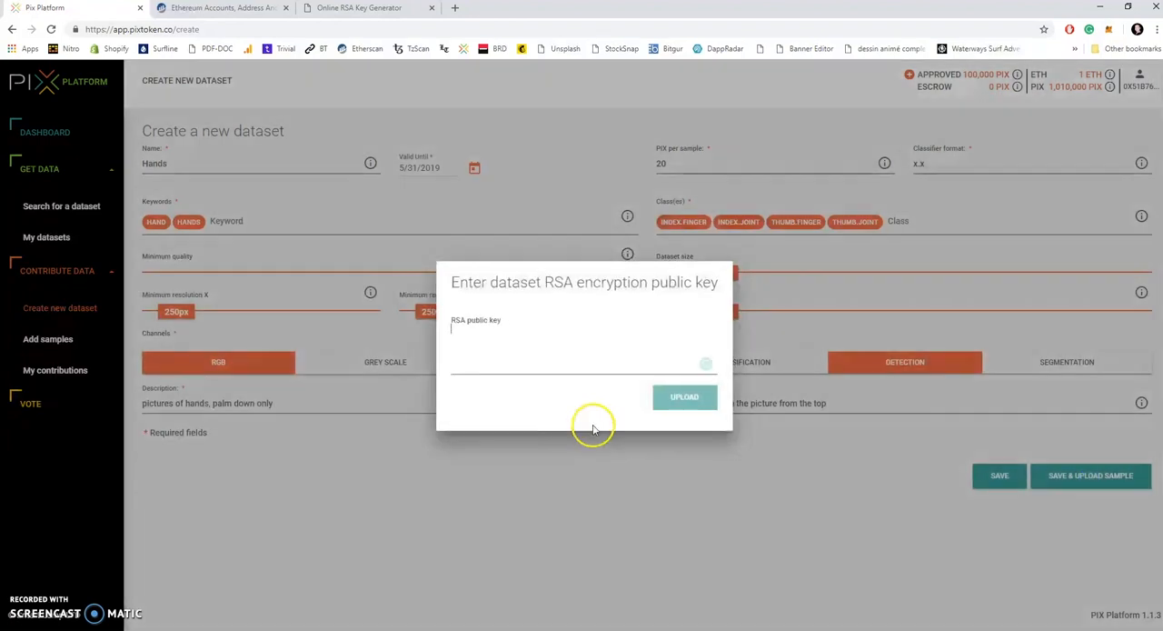
Step: Switch to the Online RSA Key Generator page and copy the public key text between its begin and end lines
click(349, 12)
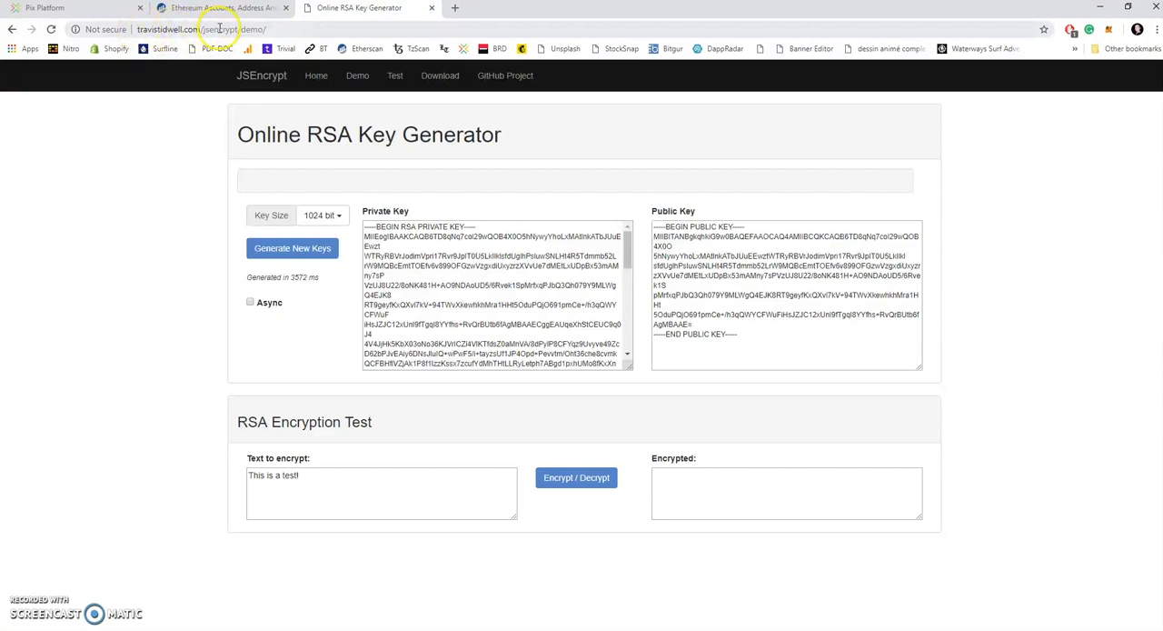
drag(694, 325, 652, 238)
right_click(680, 247)
click(683, 252)
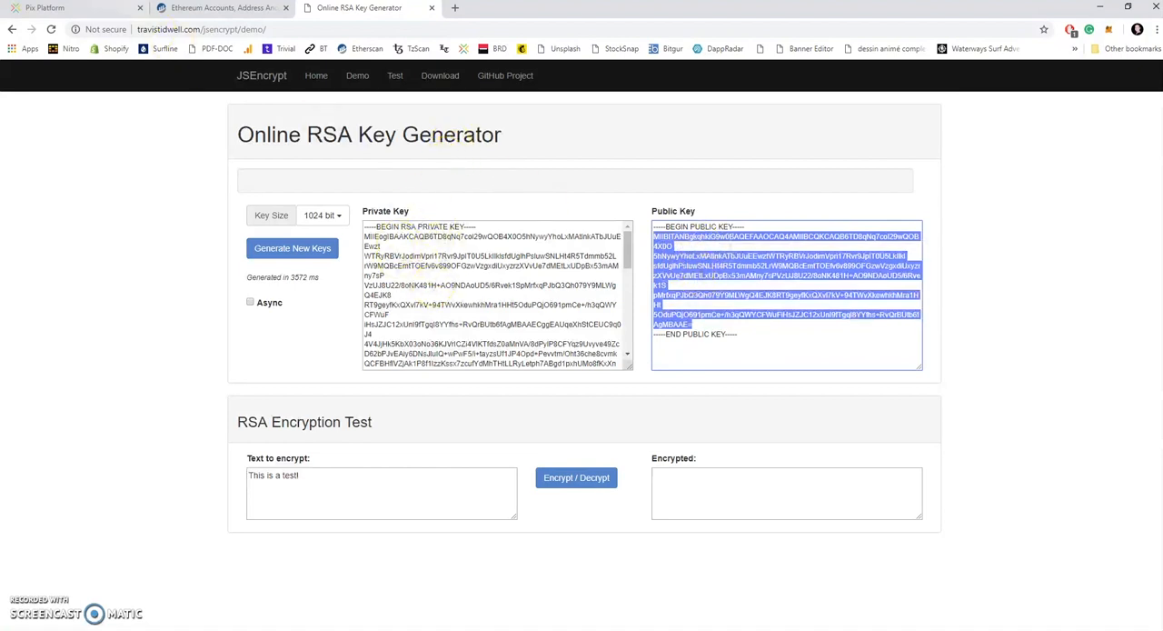
Step: Back on the PIX Platform, paste the RSA public key, upload it and confirm the MetaMask transaction
click(101, 12)
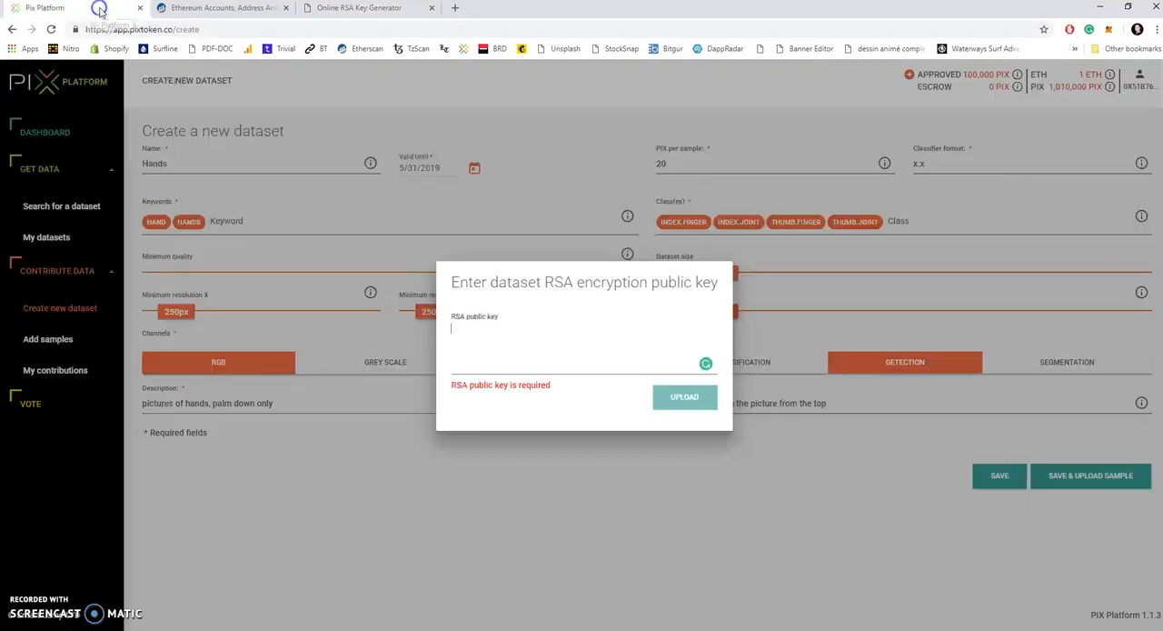
right_click(470, 329)
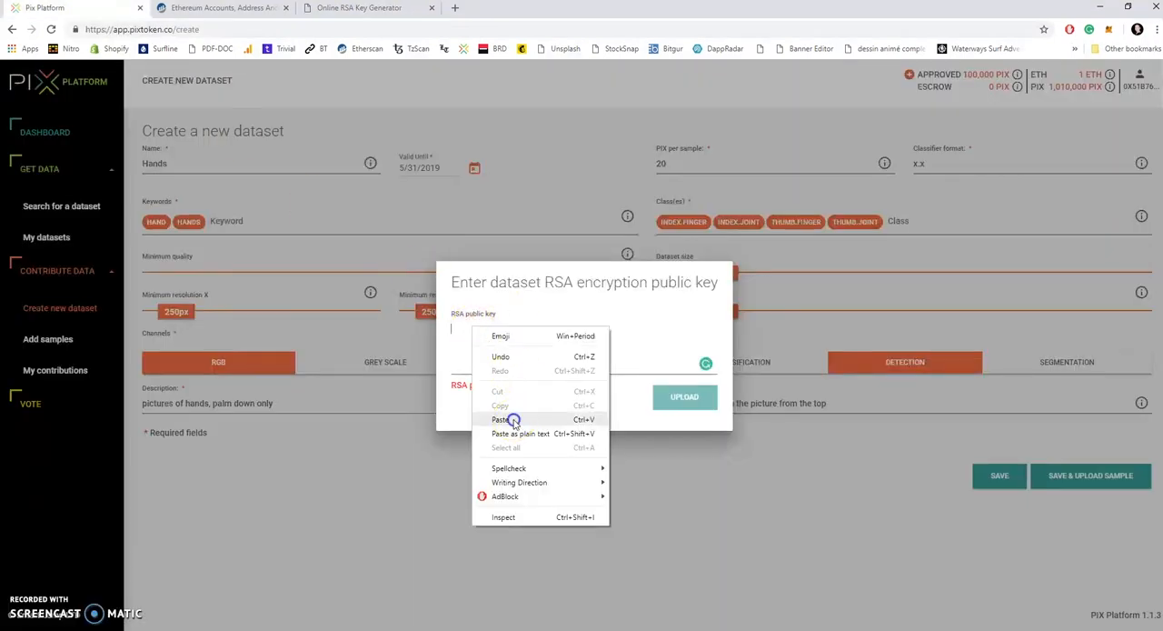
click(514, 417)
click(683, 400)
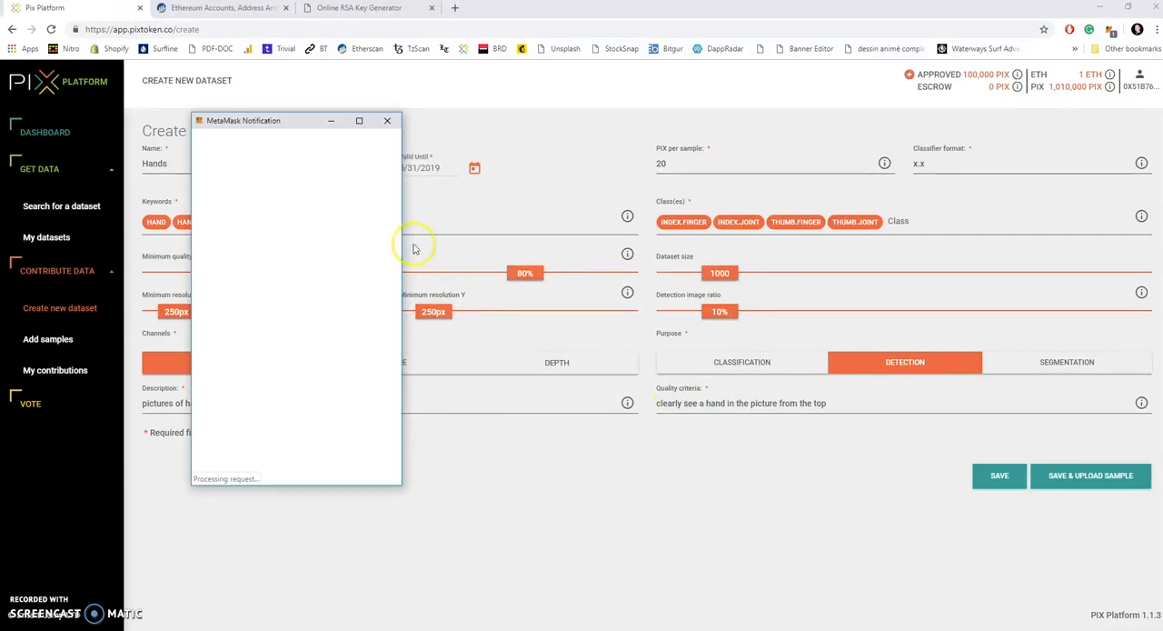
click(355, 465)
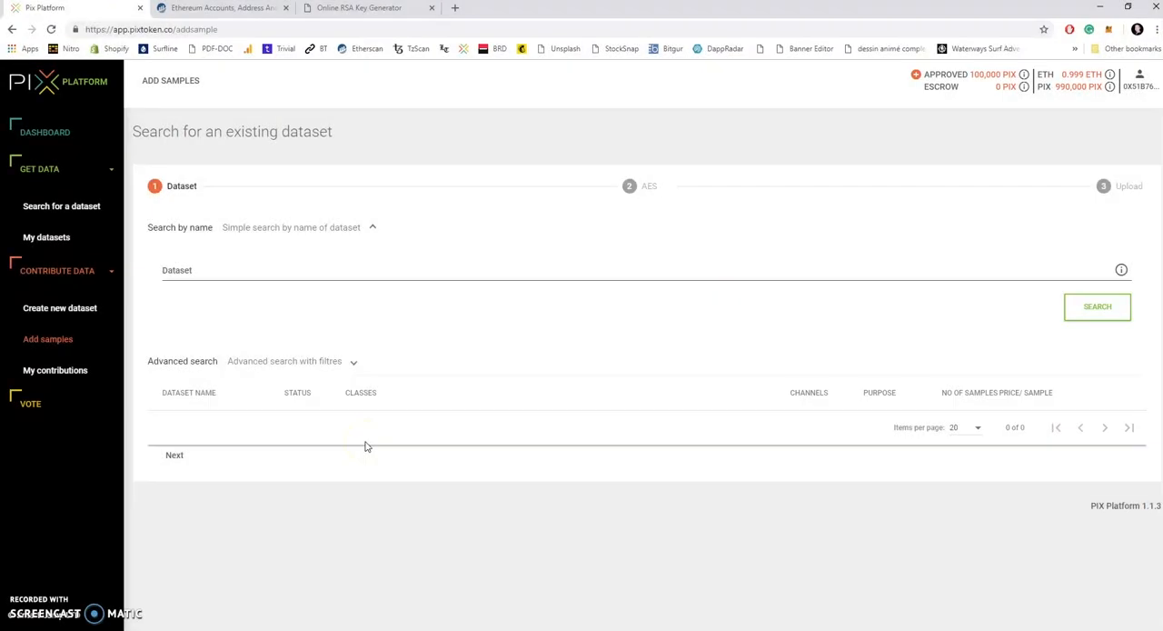
Step: Search the existing datasets and select the hands dataset for adding samples
click(422, 355)
click(1098, 307)
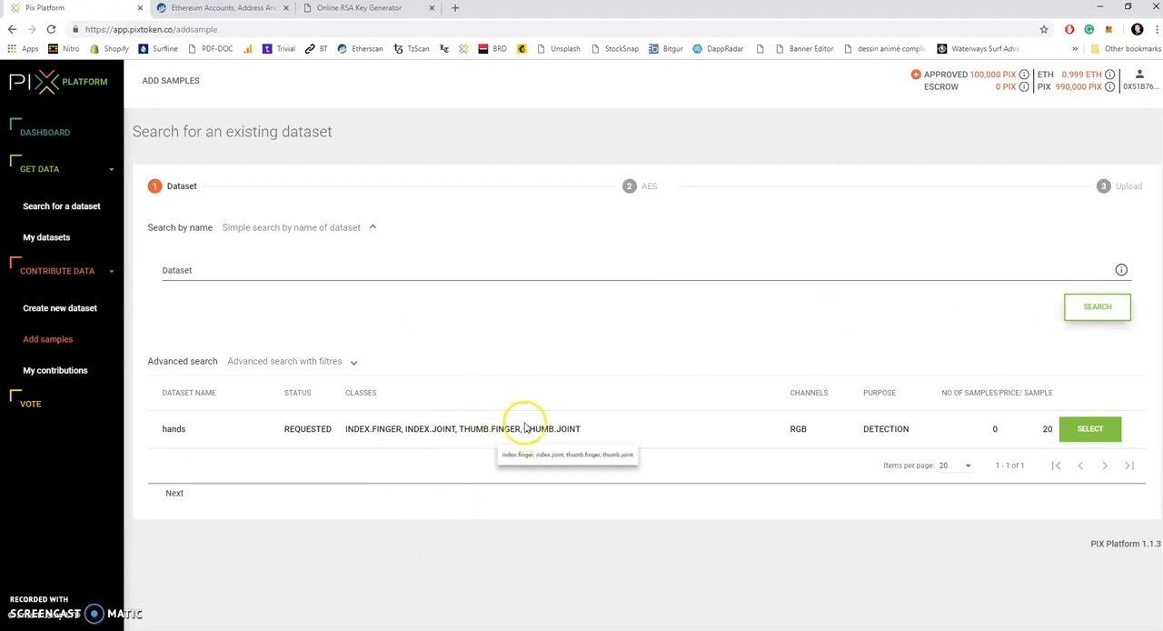
click(1087, 432)
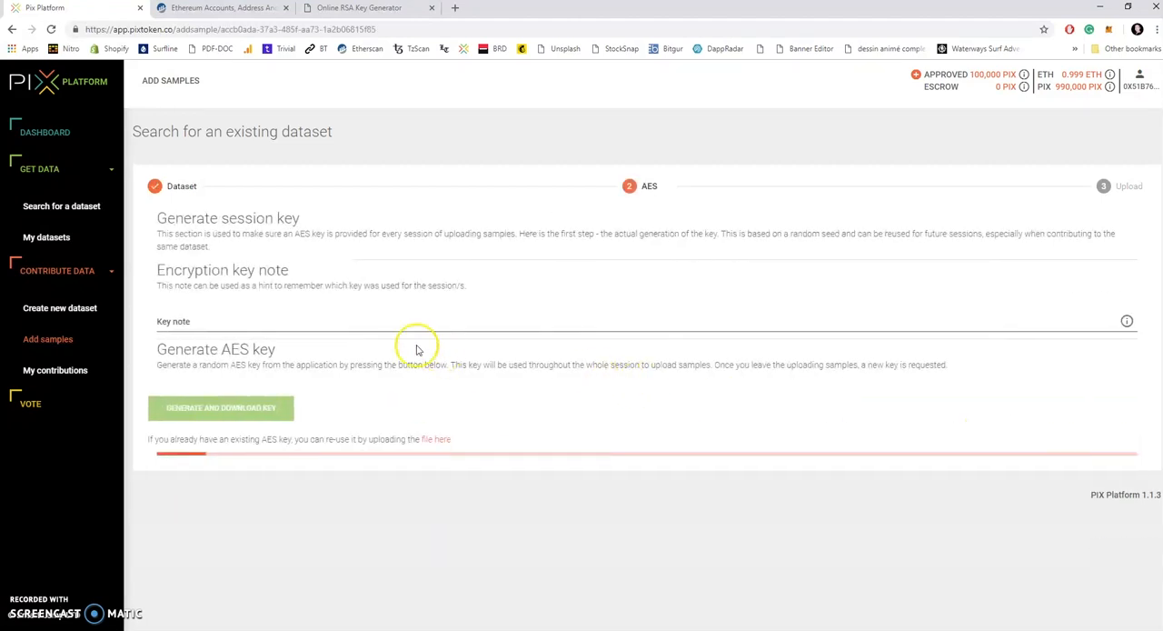
Step: Enter the encryption key note "test", then generate the AES session key and save its file
click(259, 321)
text(test)
click(247, 408)
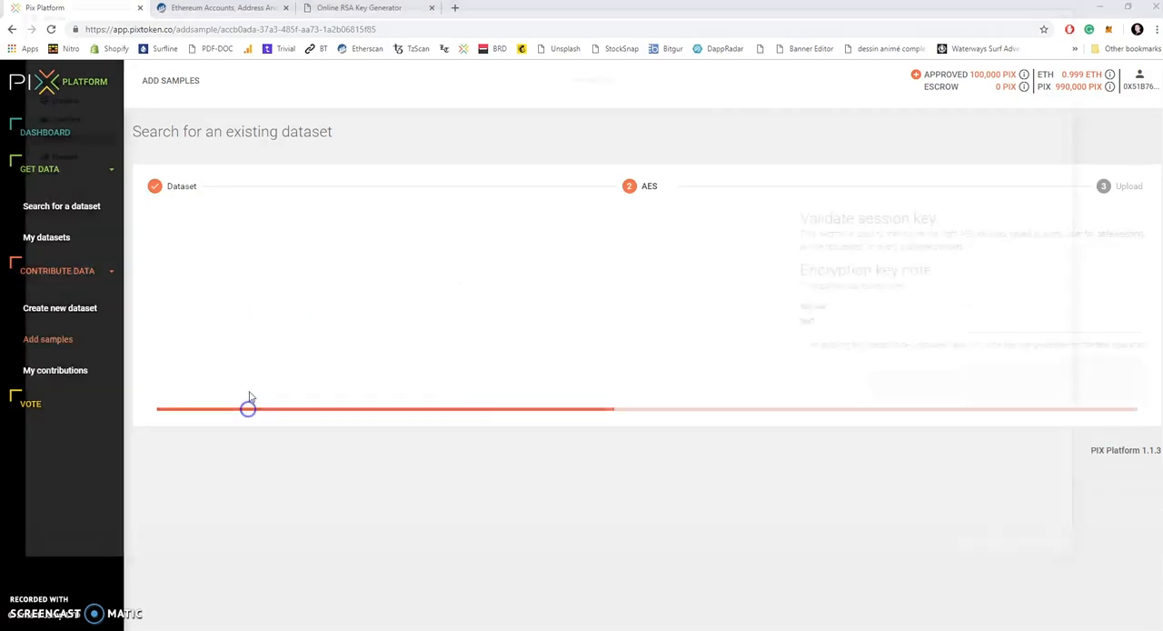
click(991, 553)
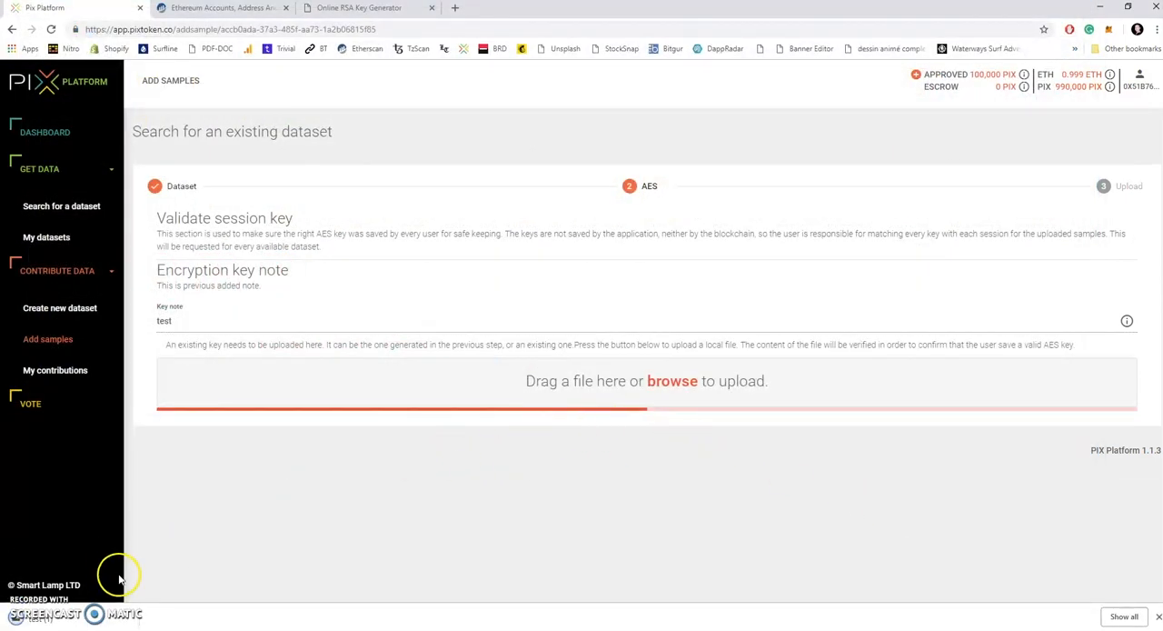
Step: Validate the session key with the downloaded file test (1) from its folder and proceed to the dataset's sample upload
click(114, 616)
click(161, 580)
drag(277, 436, 1078, 376)
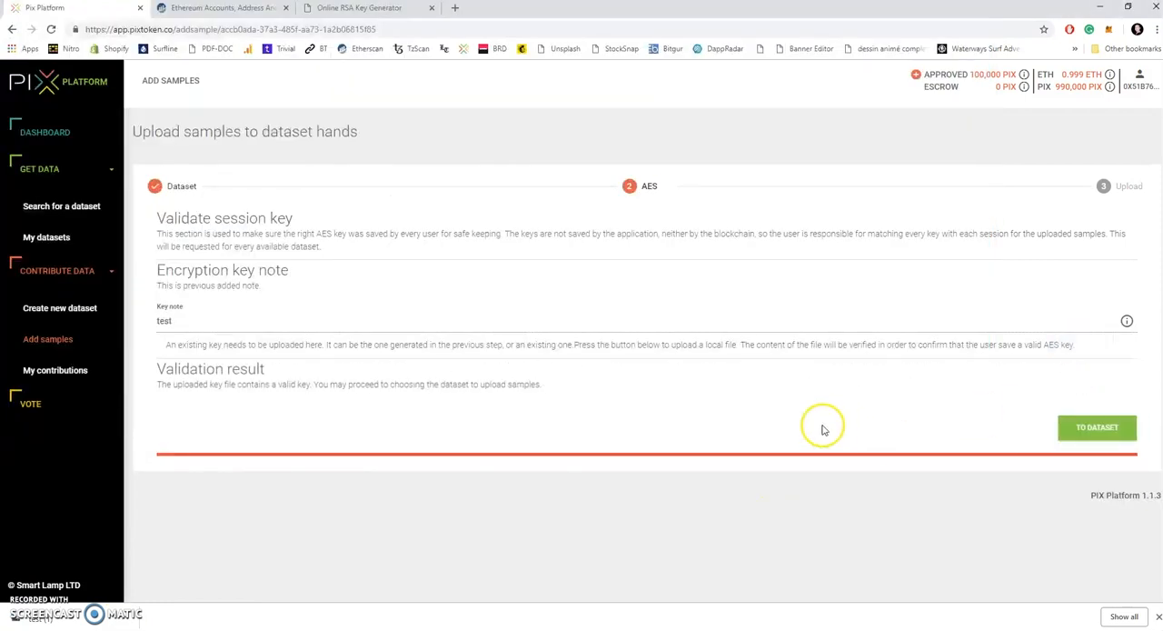
click(1086, 428)
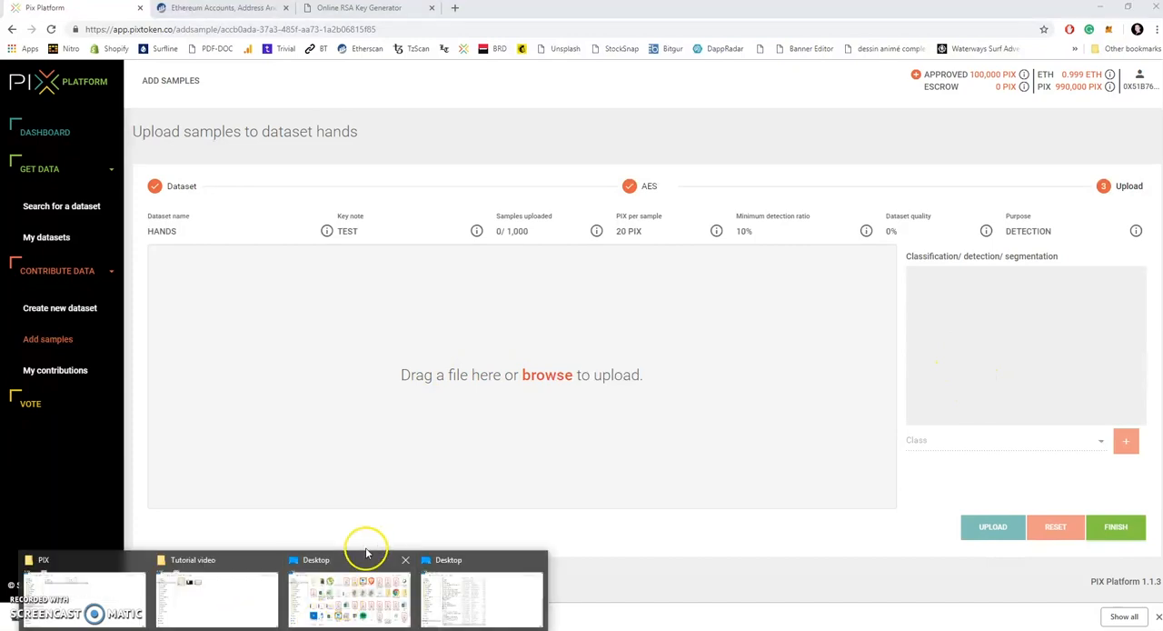
Step: Show the Desktop folder's files as thumbnails and add the hand picture download3 to the sample upload area
click(454, 584)
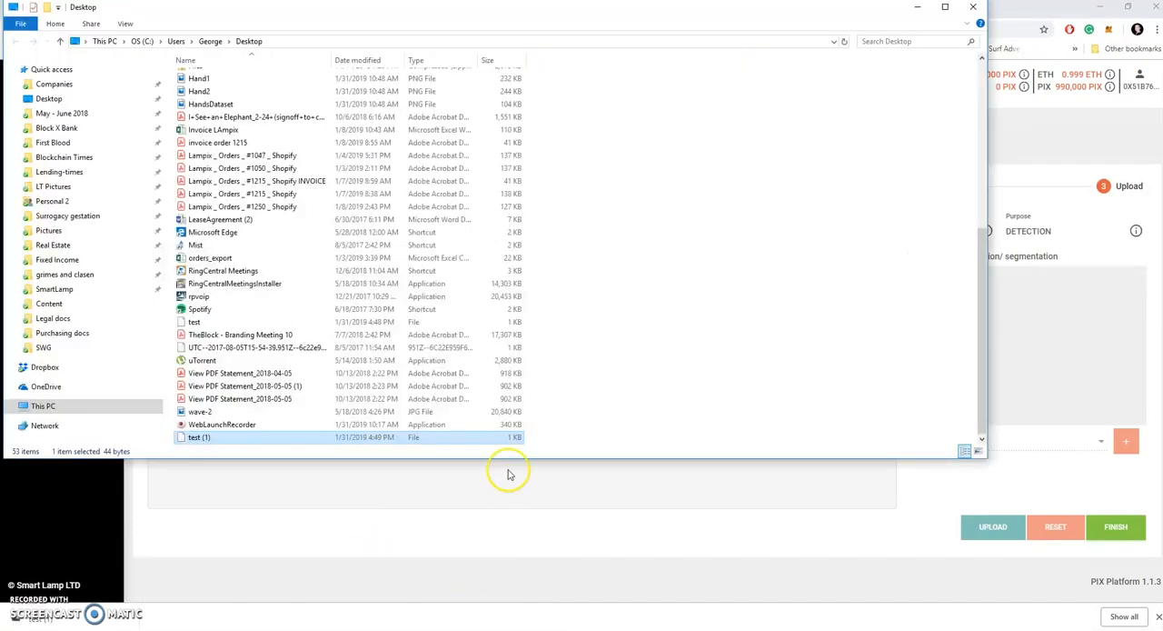
click(979, 450)
click(543, 179)
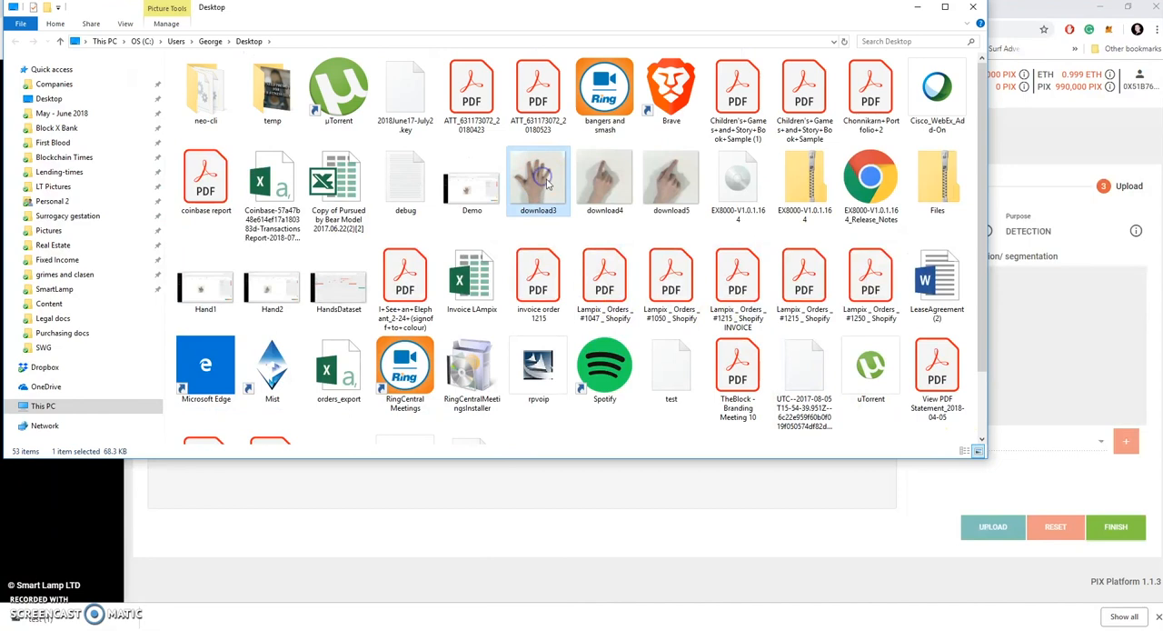
drag(543, 179, 600, 476)
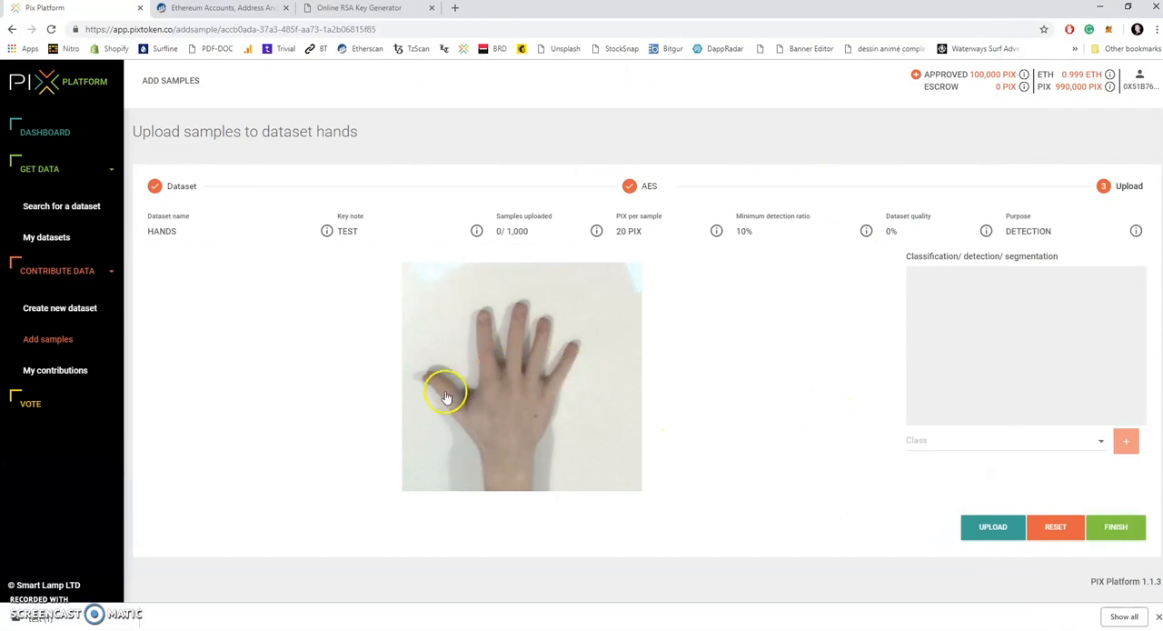
Step: Try marking the thumb in the hand picture, then choose index.finger as the annotation class
drag(430, 385, 475, 429)
click(1099, 442)
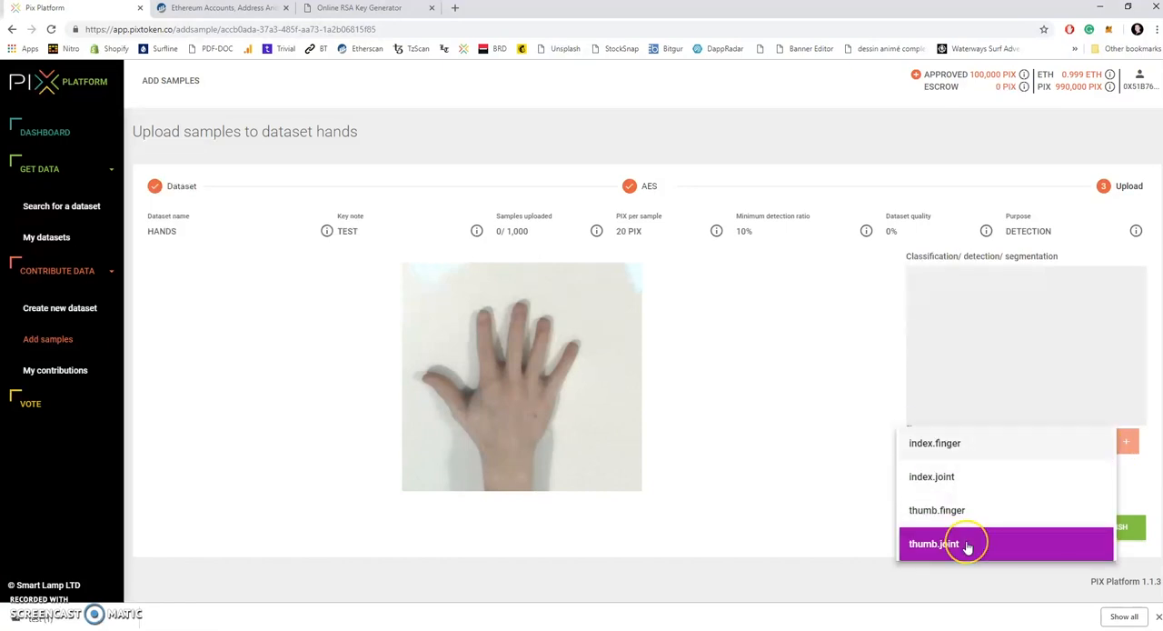
click(965, 486)
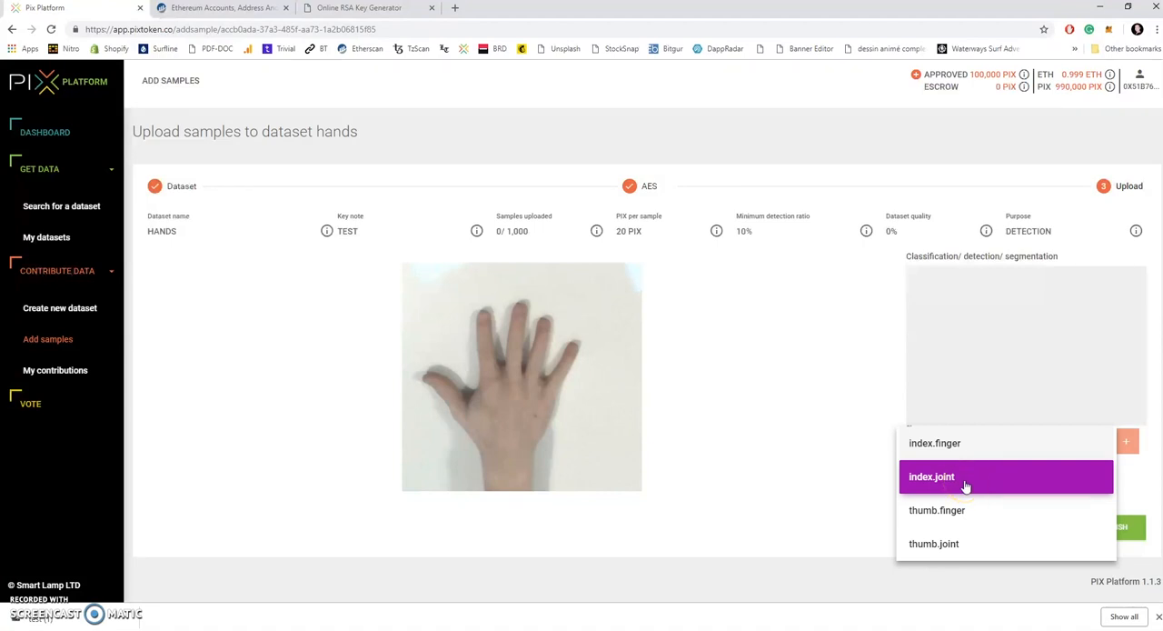
click(964, 445)
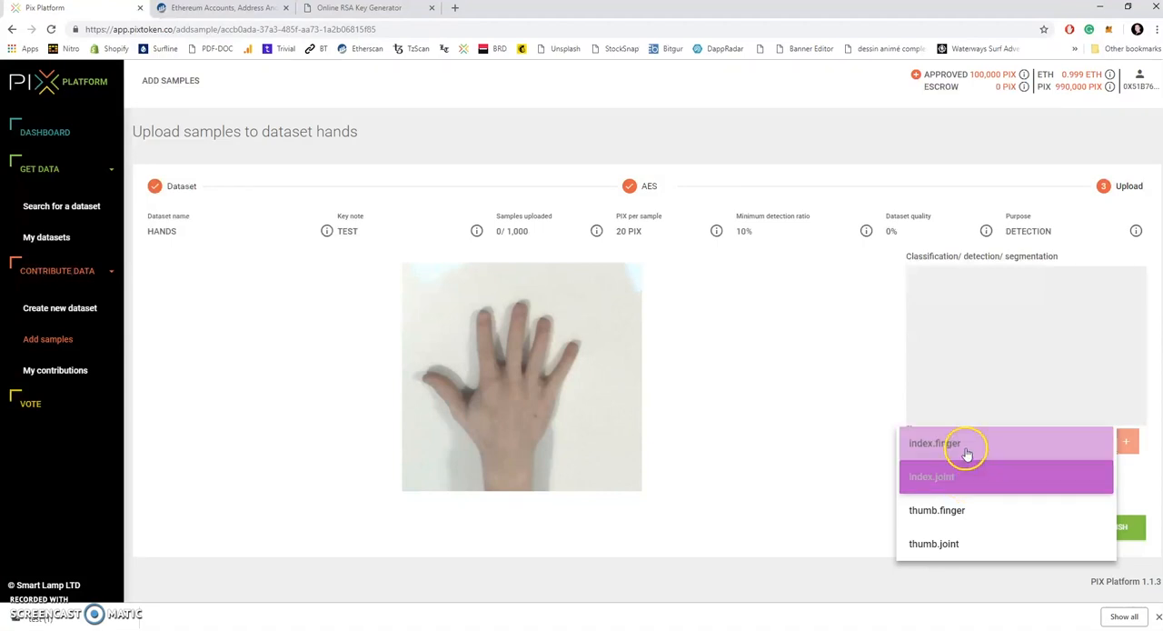
Step: Draw an index.finger detection box around the whole index finger in the hand picture, large enough for the 10% minimum detection ratio
click(485, 326)
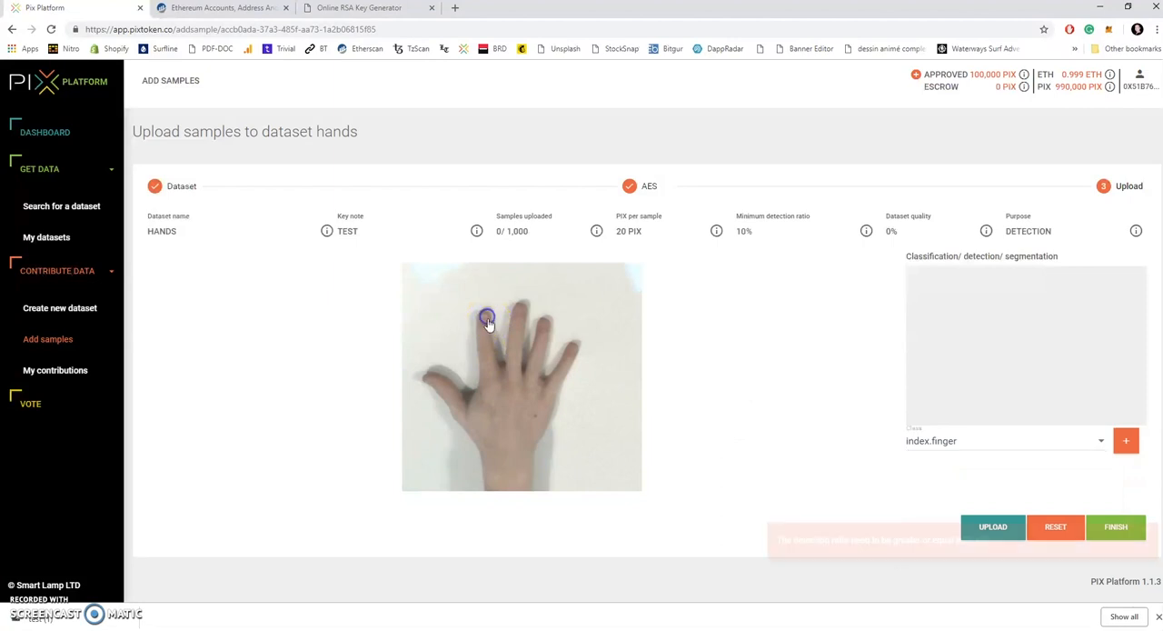
click(484, 373)
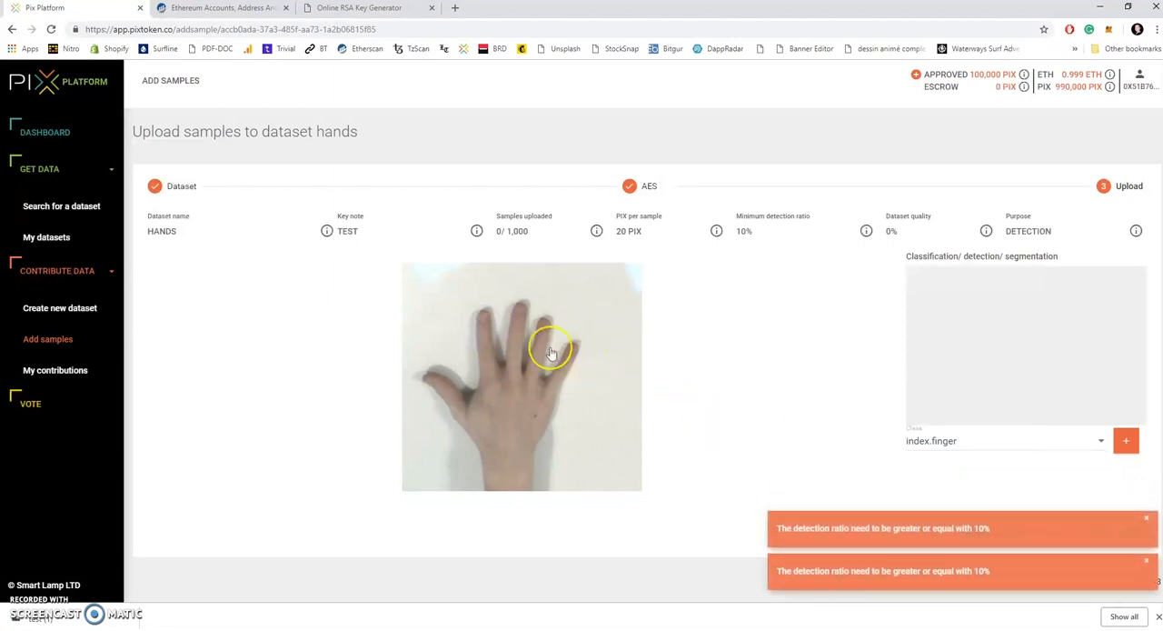
drag(473, 307, 473, 388)
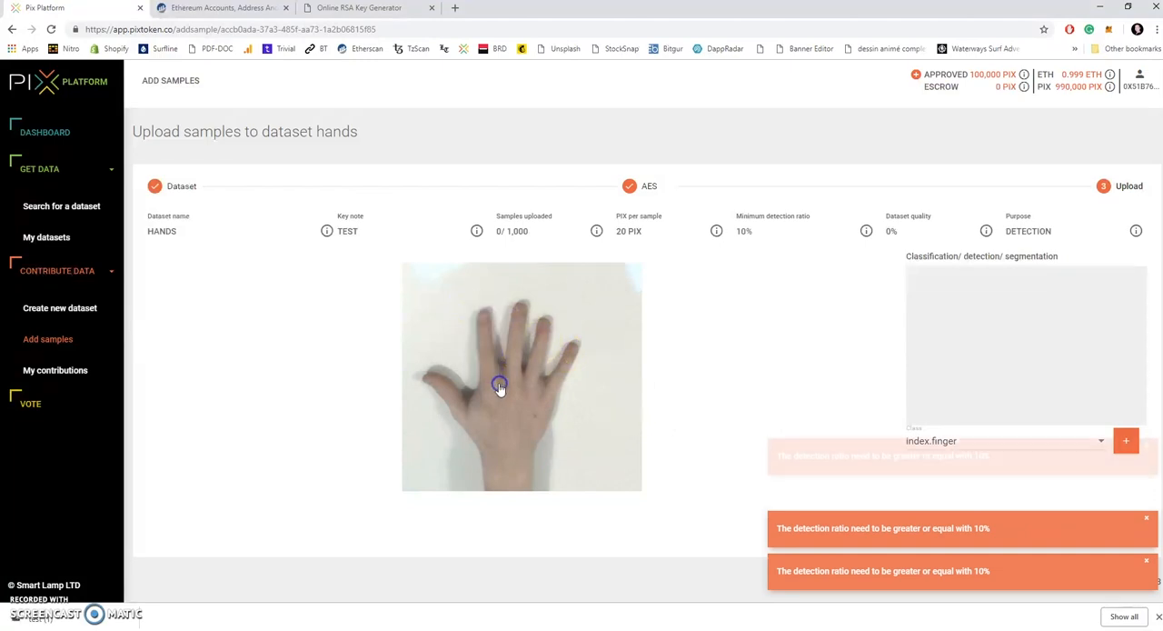
drag(451, 288, 510, 402)
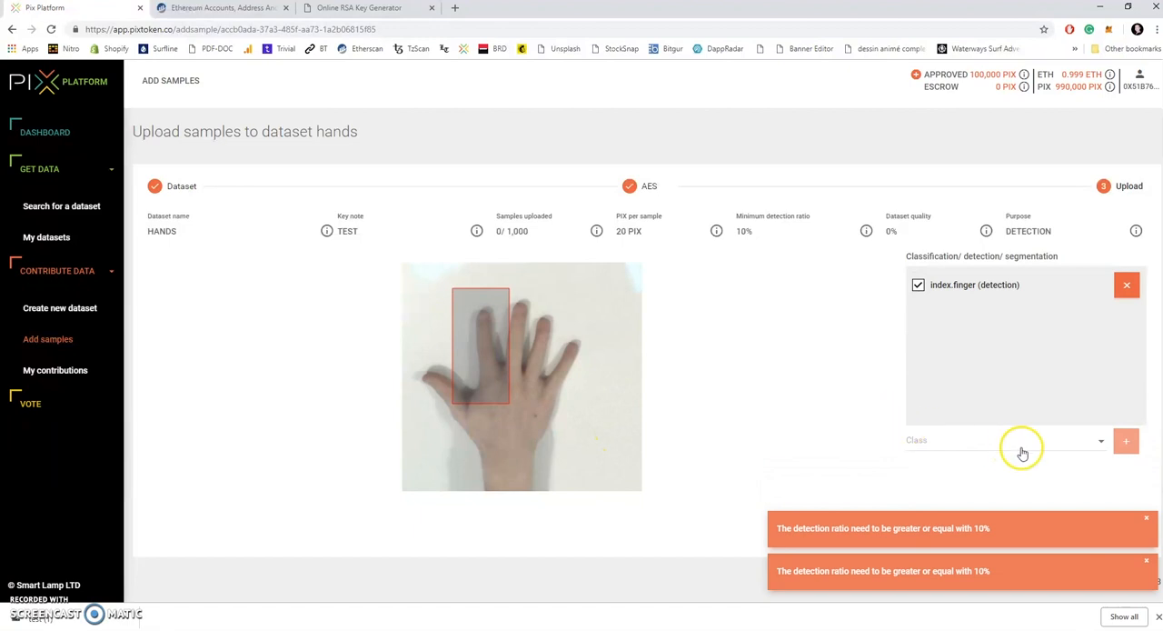
Step: Choose the class index.joint and draw its detection box over the palm, around the base of the index finger
click(1101, 441)
click(964, 488)
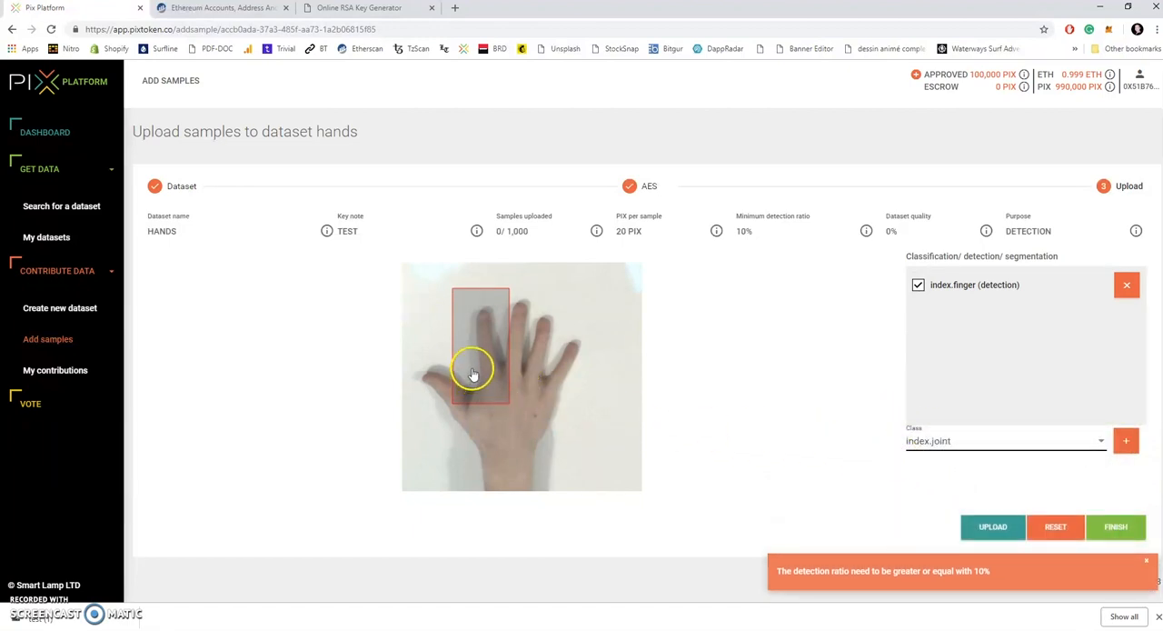
mouse_move(471, 366)
mouse_down()
mouse_move(475, 384)
mouse_move(522, 423)
mouse_move(503, 371)
mouse_move(471, 339)
mouse_up()
drag(541, 437, 451, 348)
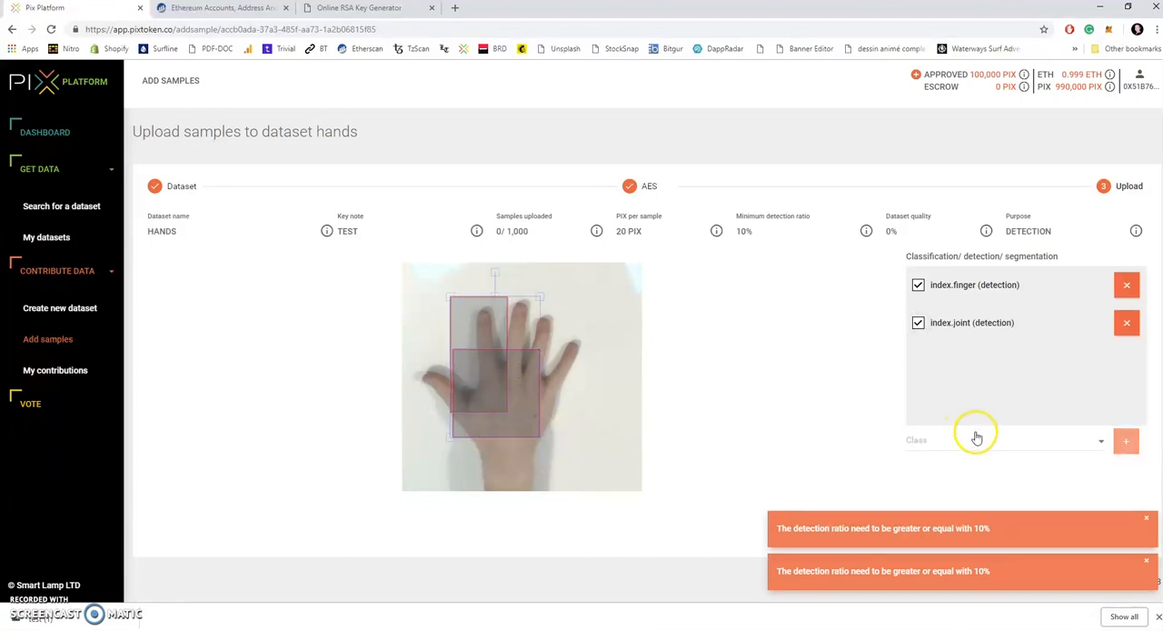
Step: Choose the class thumb.finger and draw its detection box around the whole thumb
click(1100, 440)
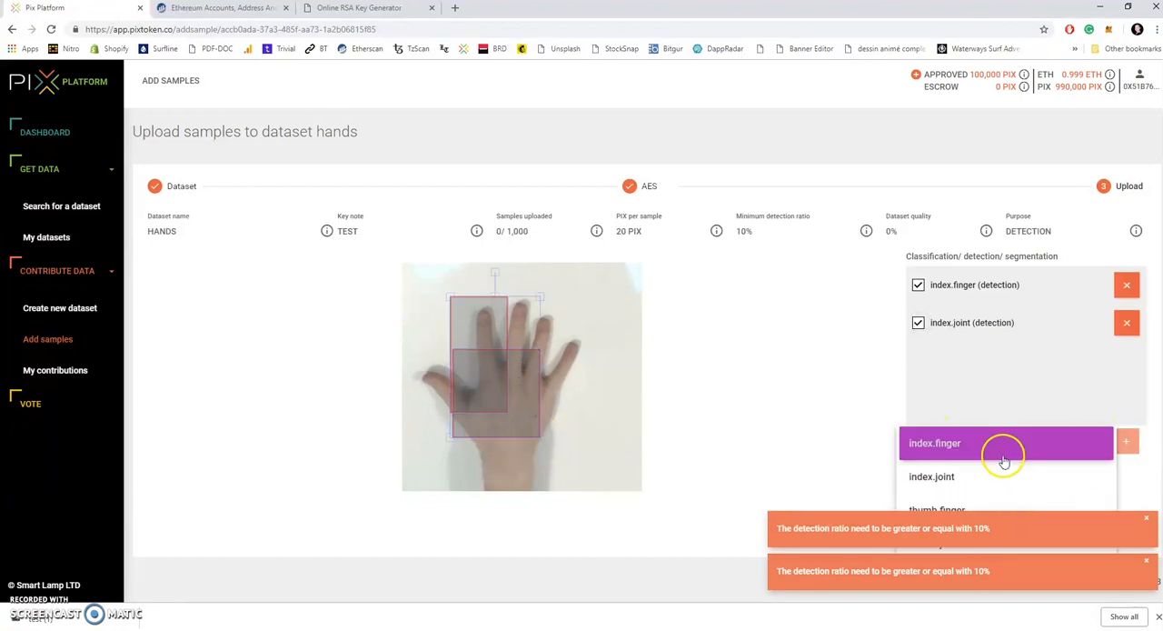
click(948, 509)
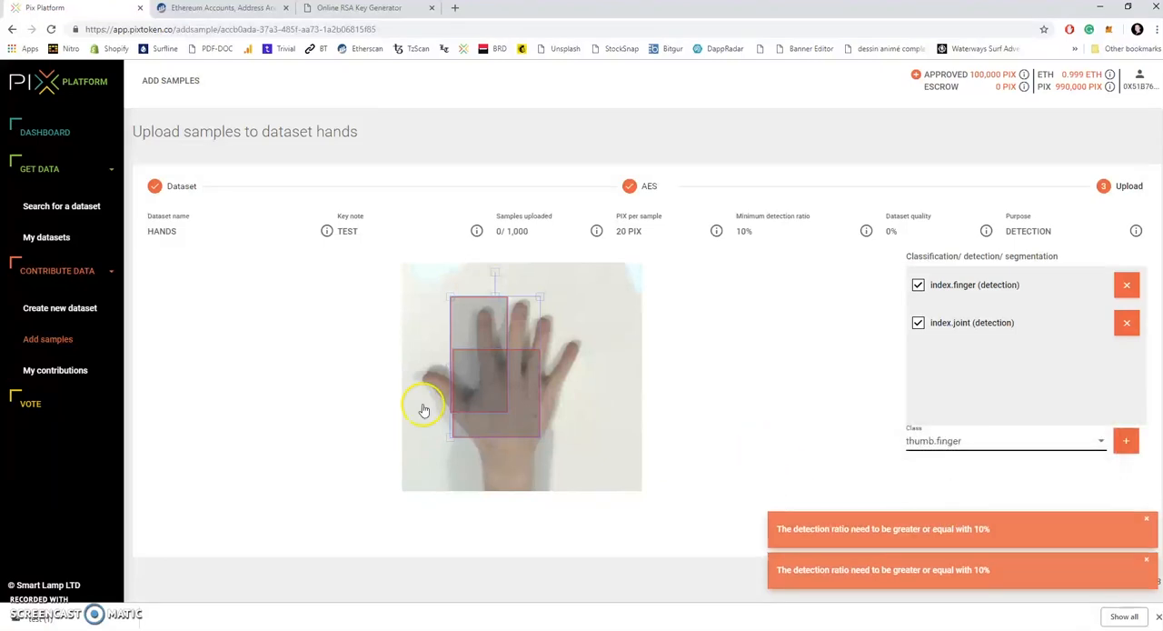
drag(407, 344, 469, 440)
Step: Add a thumb.joint detection box around the base of the thumb, then finish and submit the annotated hand sample
click(1102, 441)
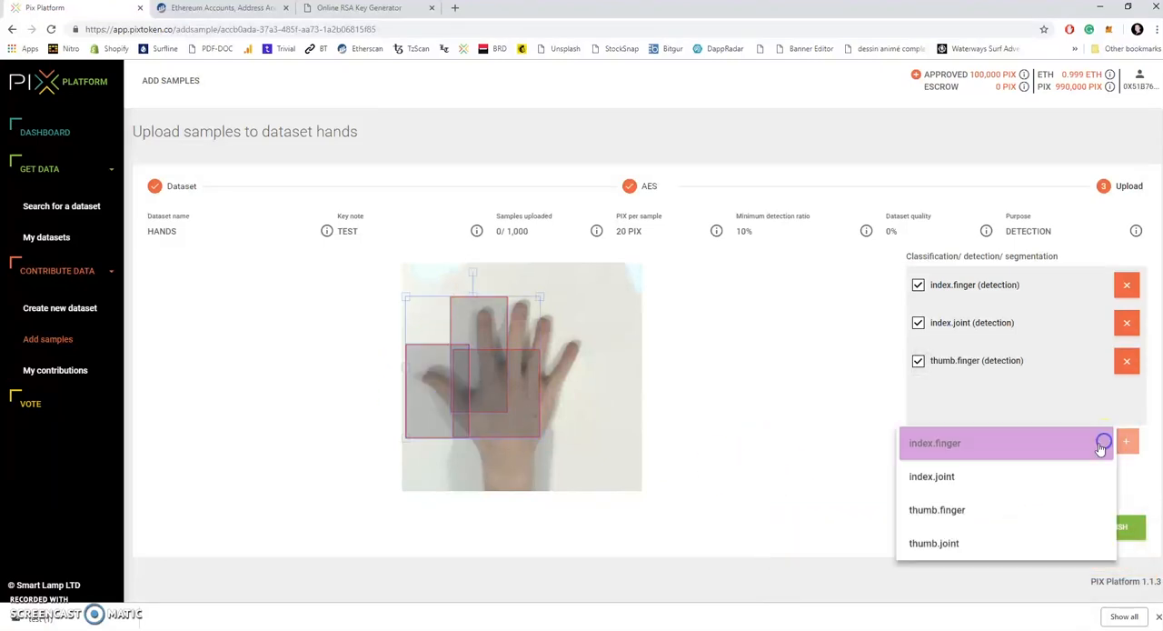
click(972, 546)
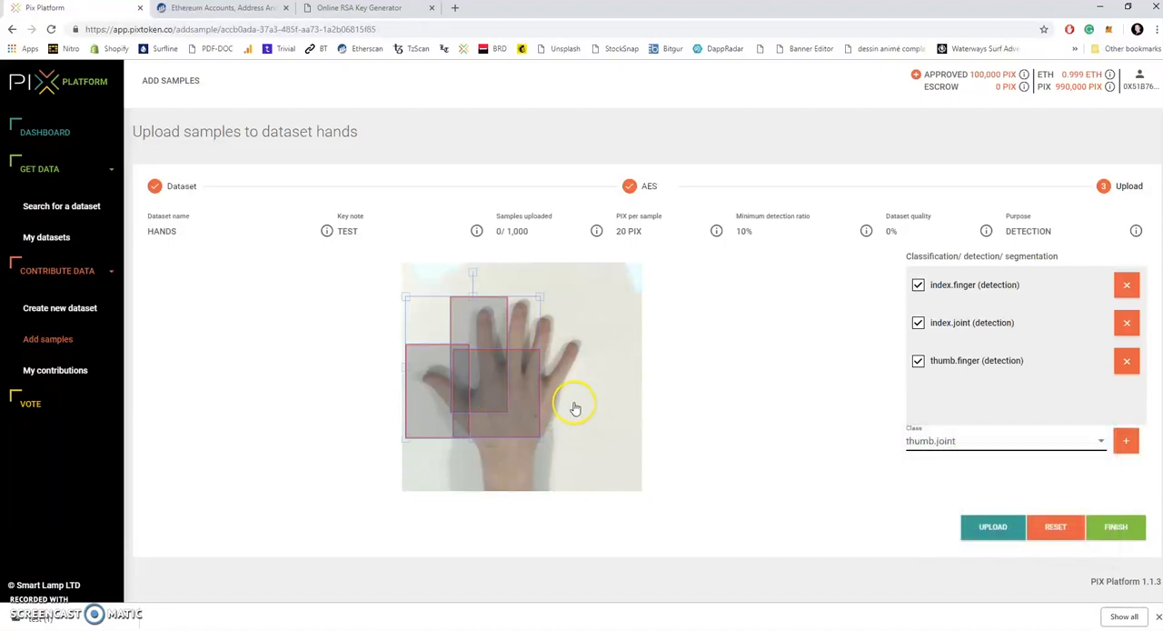
drag(430, 459, 496, 375)
click(525, 403)
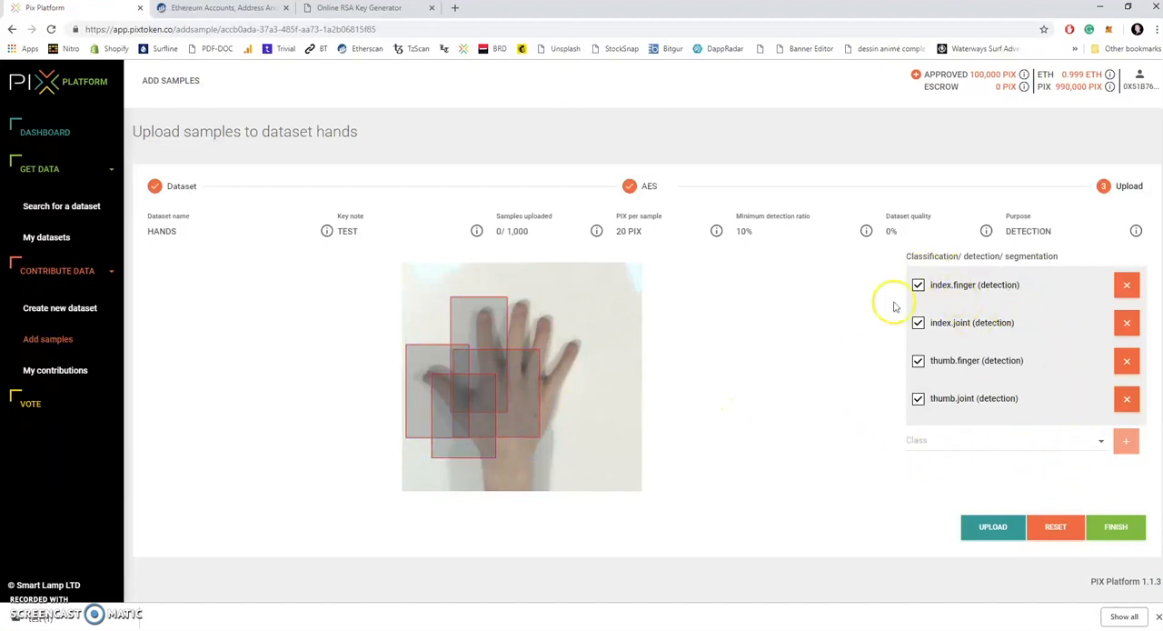
click(1123, 529)
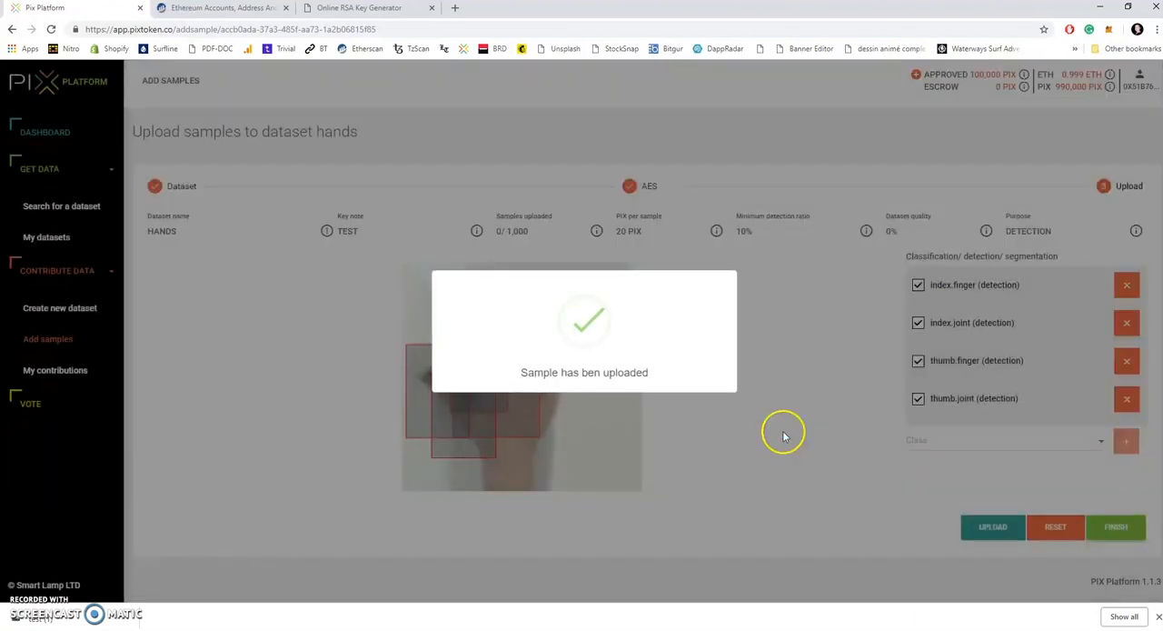
click(769, 420)
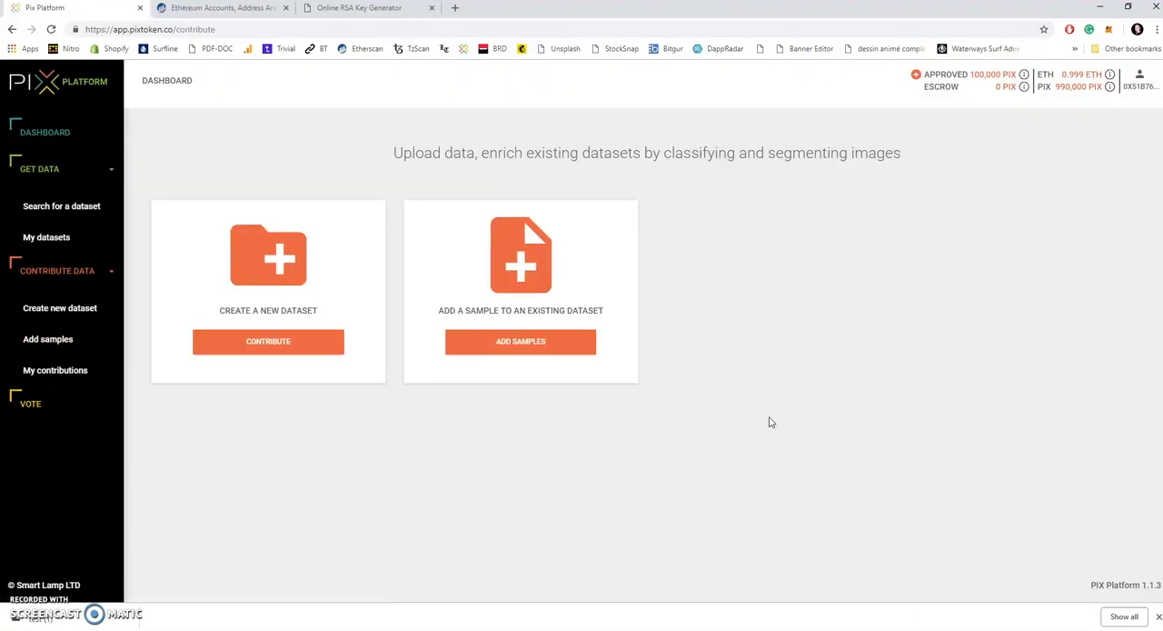
Step: Search the existing datasets for adding samples and proceed to the AES key stage, then view the list of own contributions
click(553, 349)
click(1096, 306)
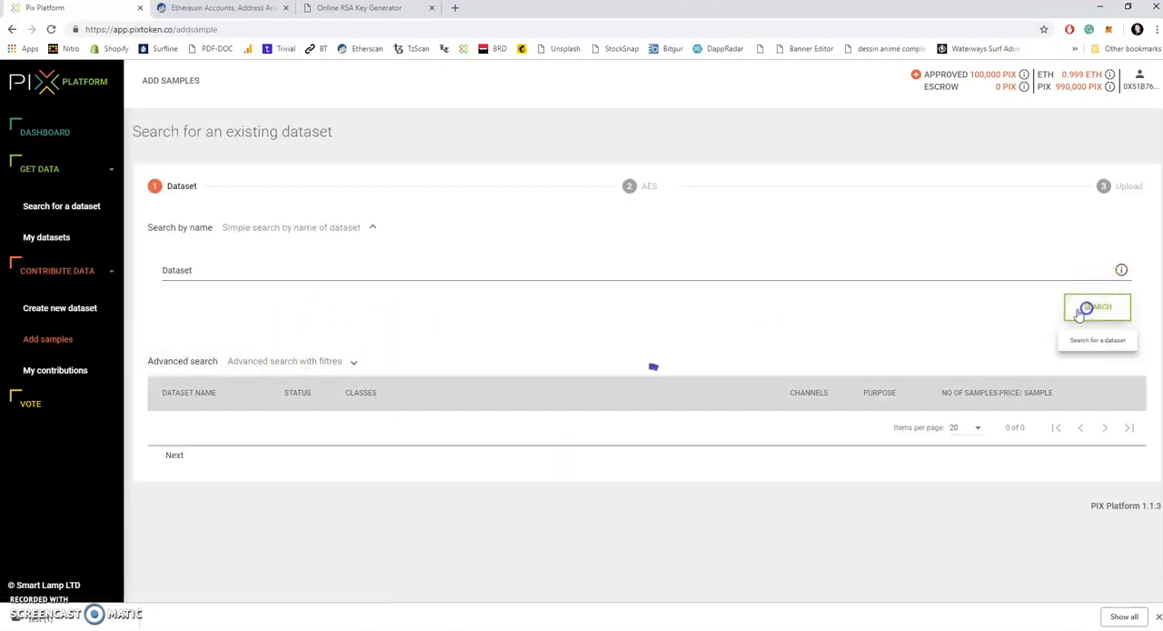
click(1092, 429)
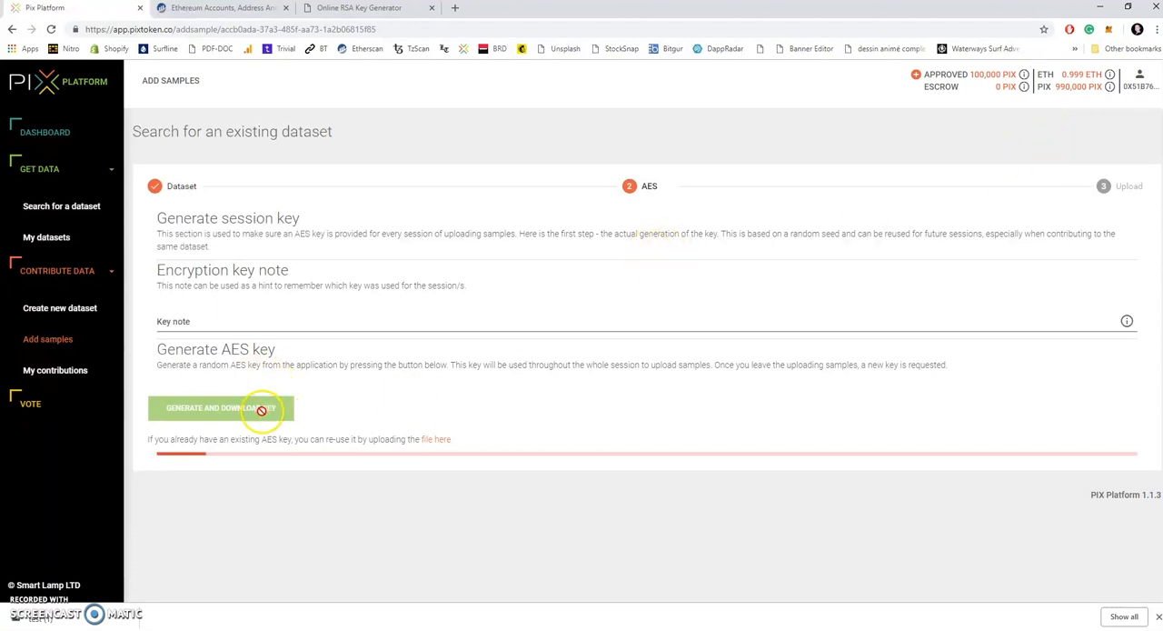
click(88, 370)
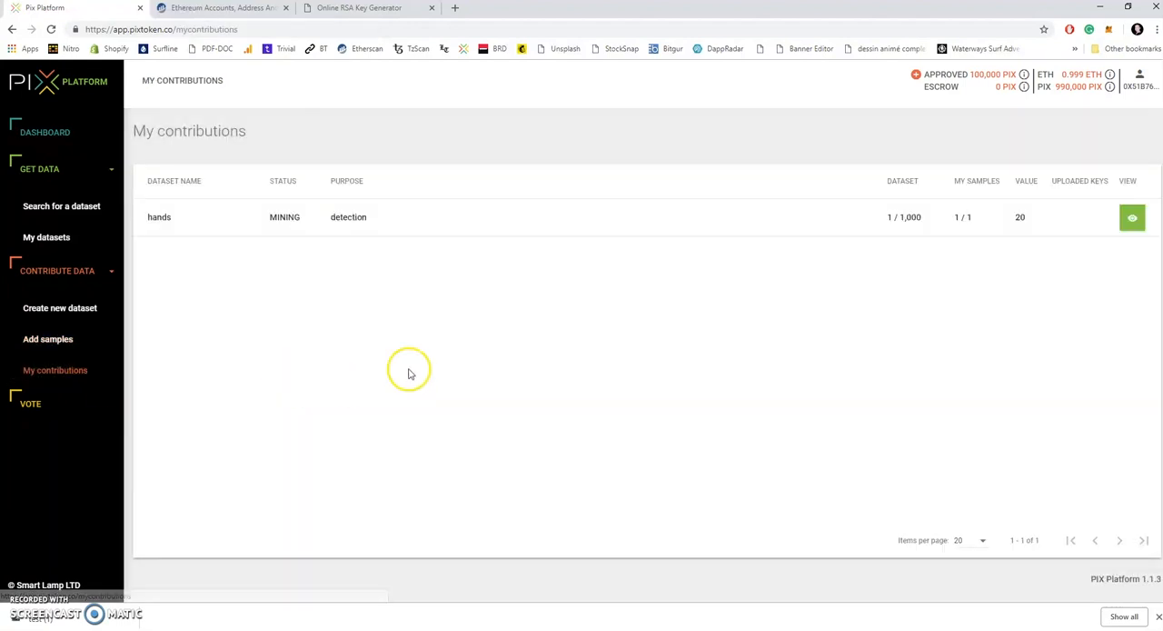